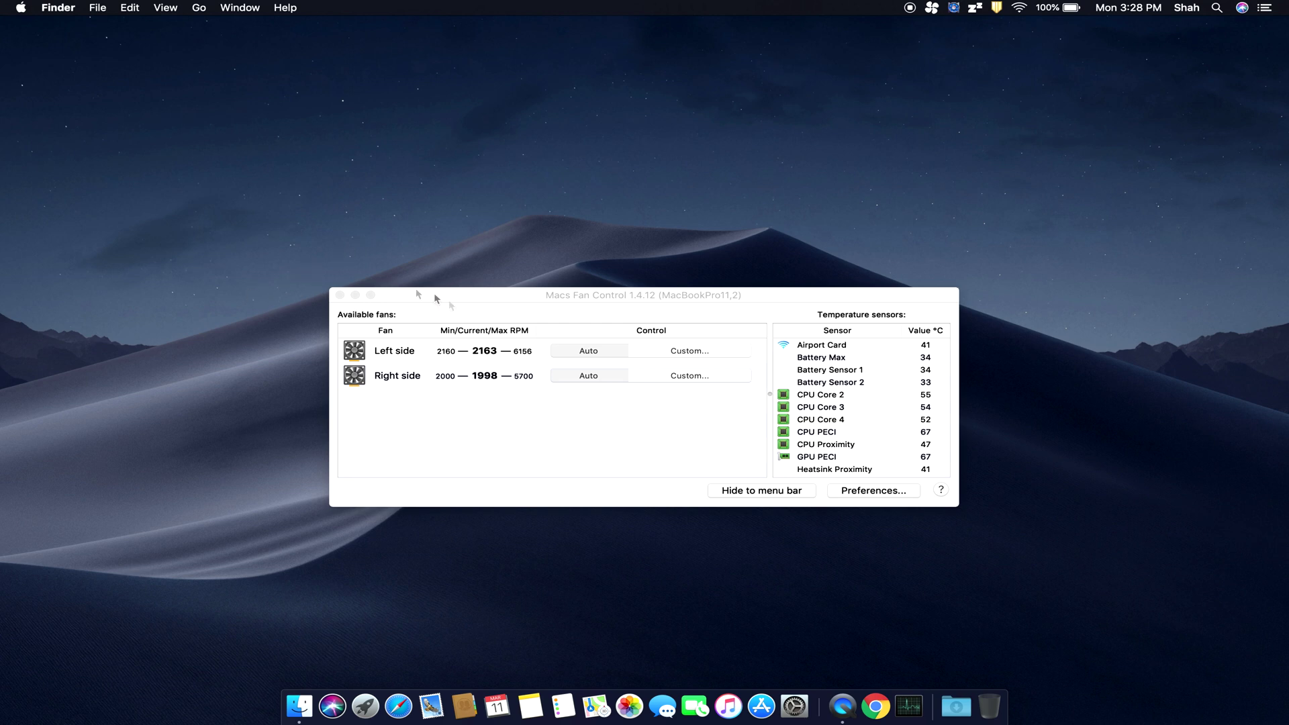
Bring the Macs Fan Control window forward, move it higher, and close it to the menu bar
click(513, 296)
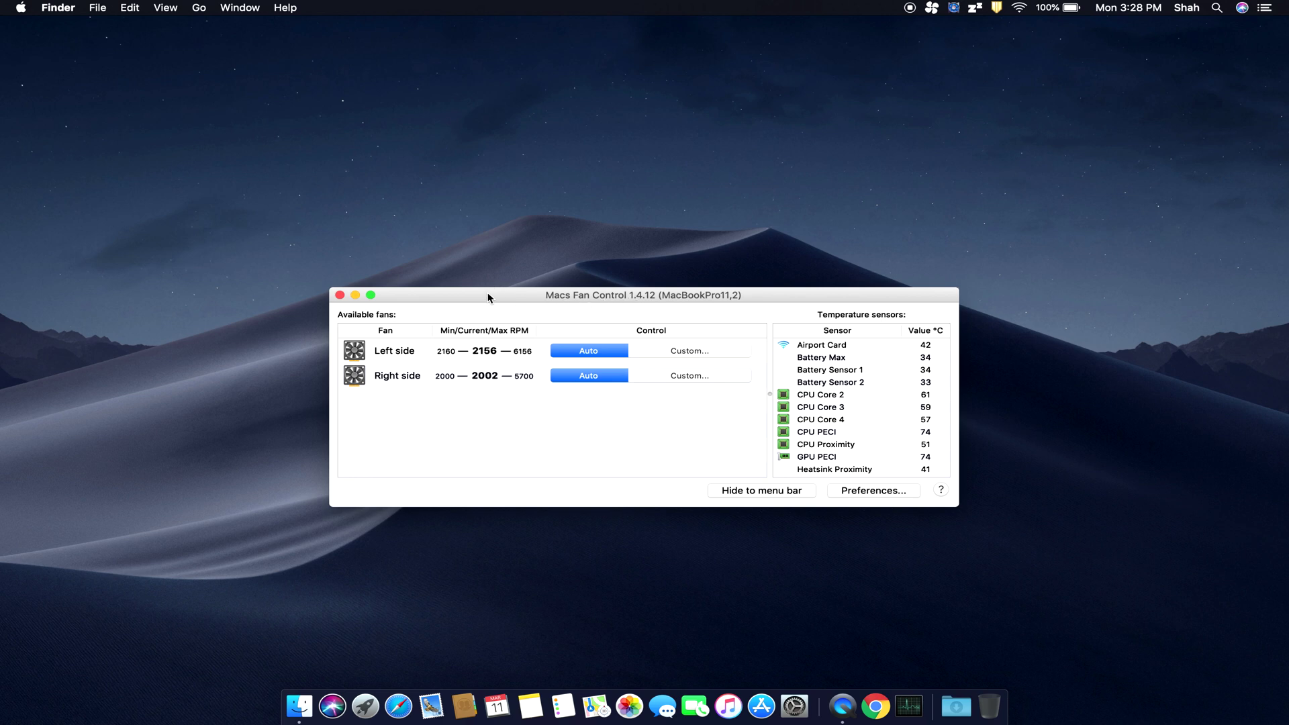
drag(488, 297, 497, 240)
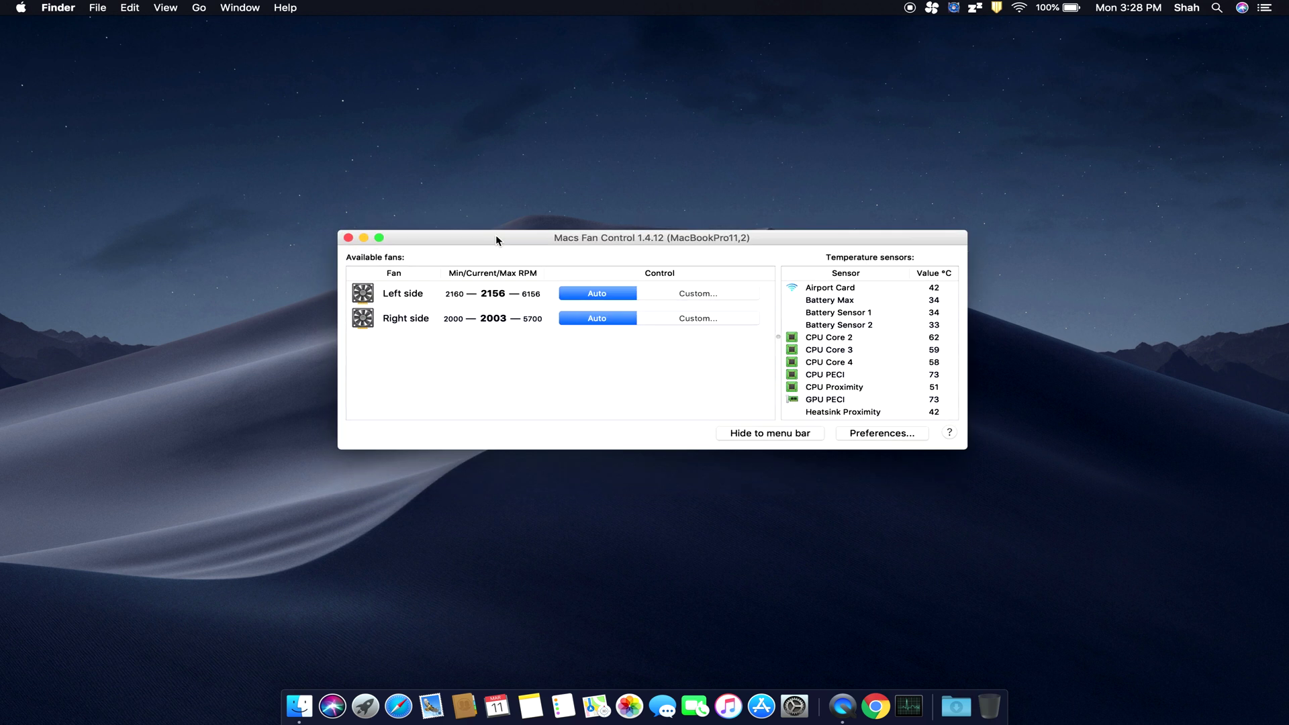
click(348, 238)
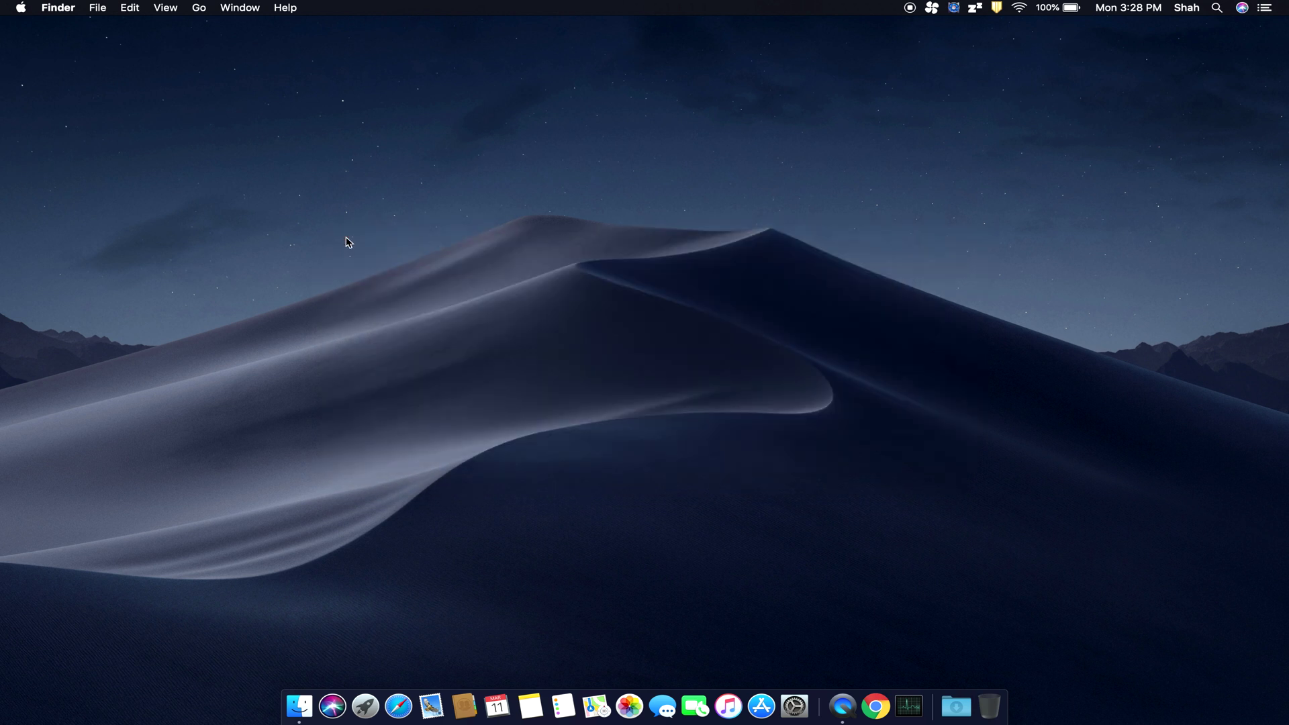
Check the menu bar fan readout and the Macs Fan Control quick menu, then switch to Chrome
click(931, 9)
click(958, 9)
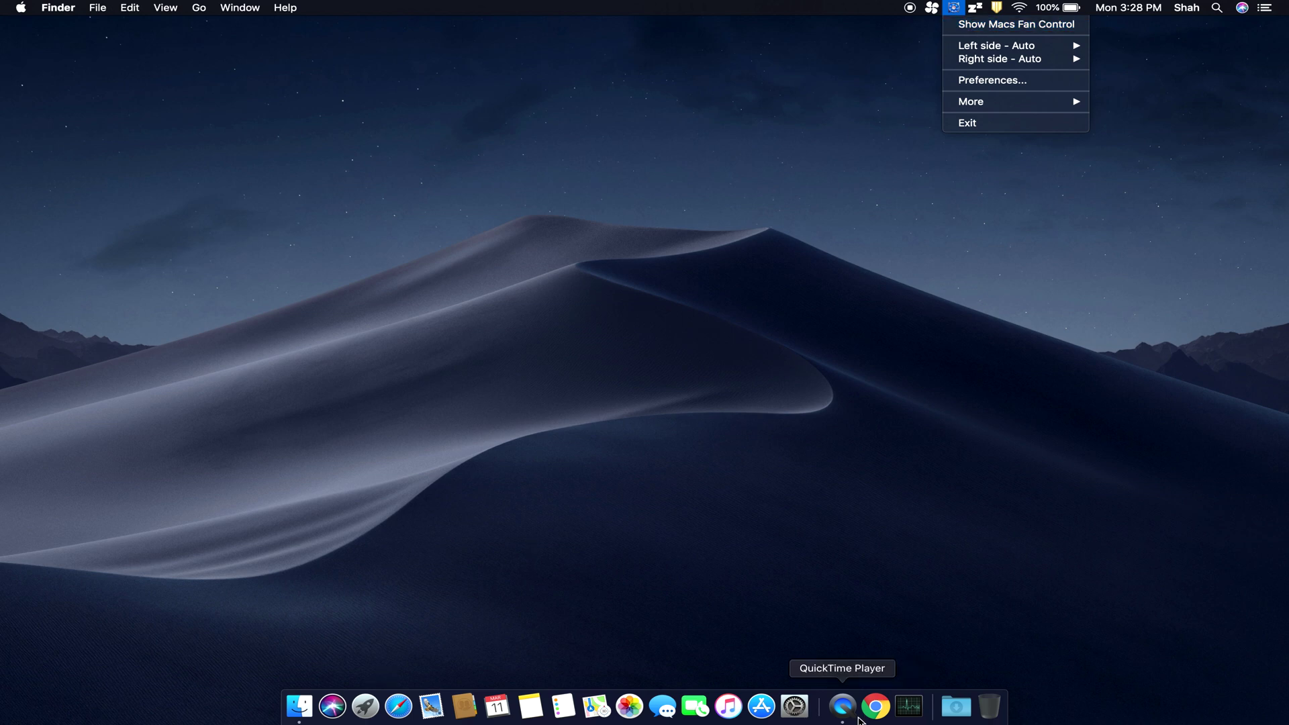
click(875, 706)
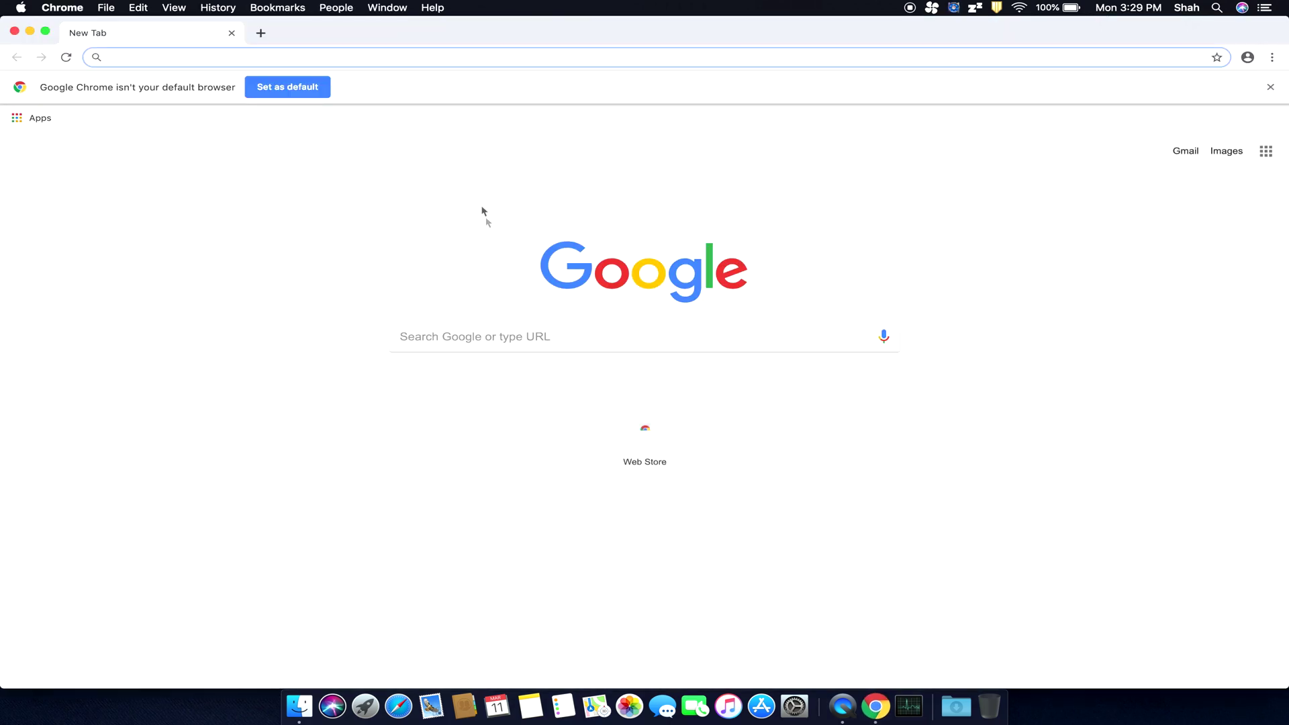
Search Google for 'mac fan', download macsfancontrol.zip for macOS from crystalidea.com, and view all downloads
text(mac fan)
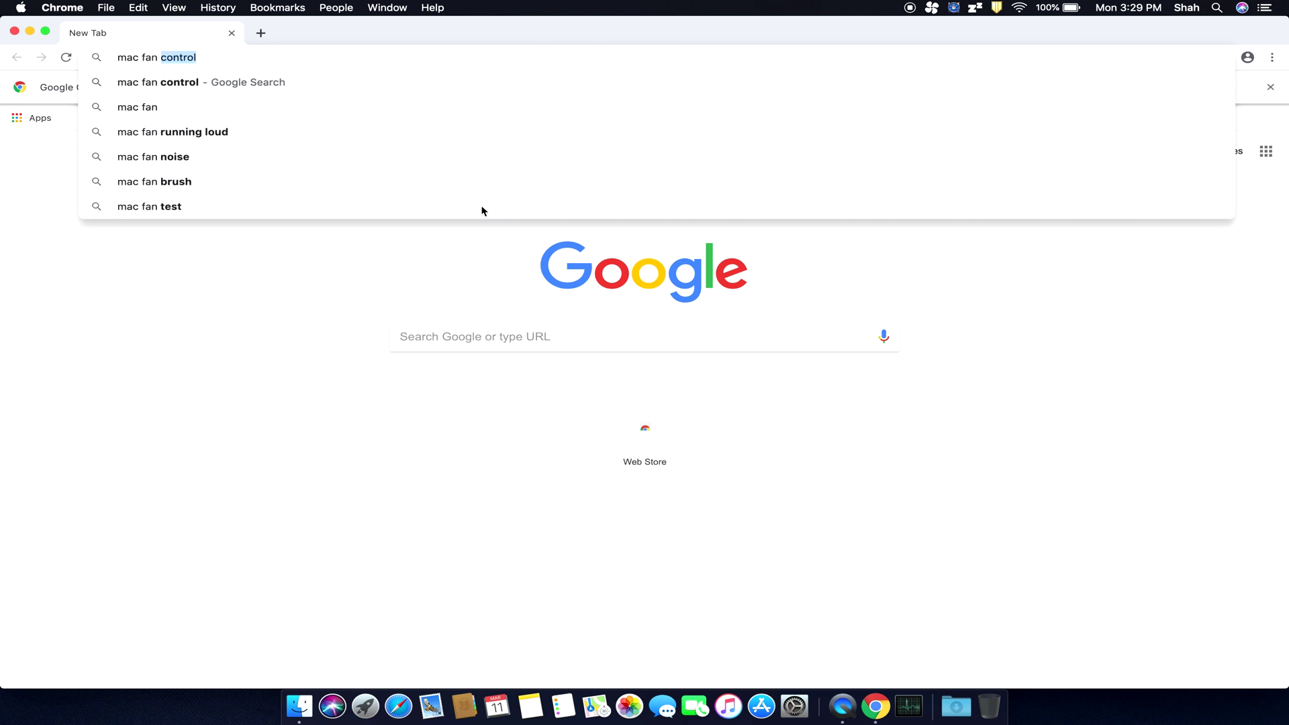
key(Return)
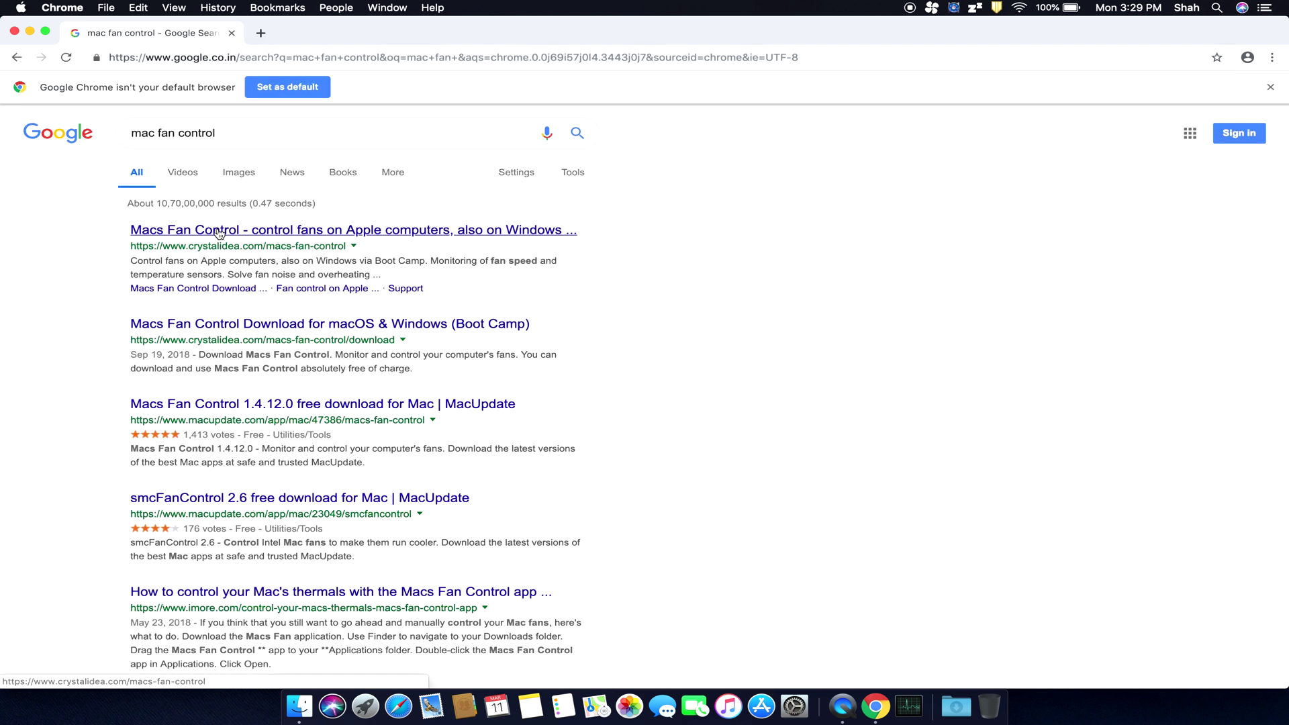
click(220, 230)
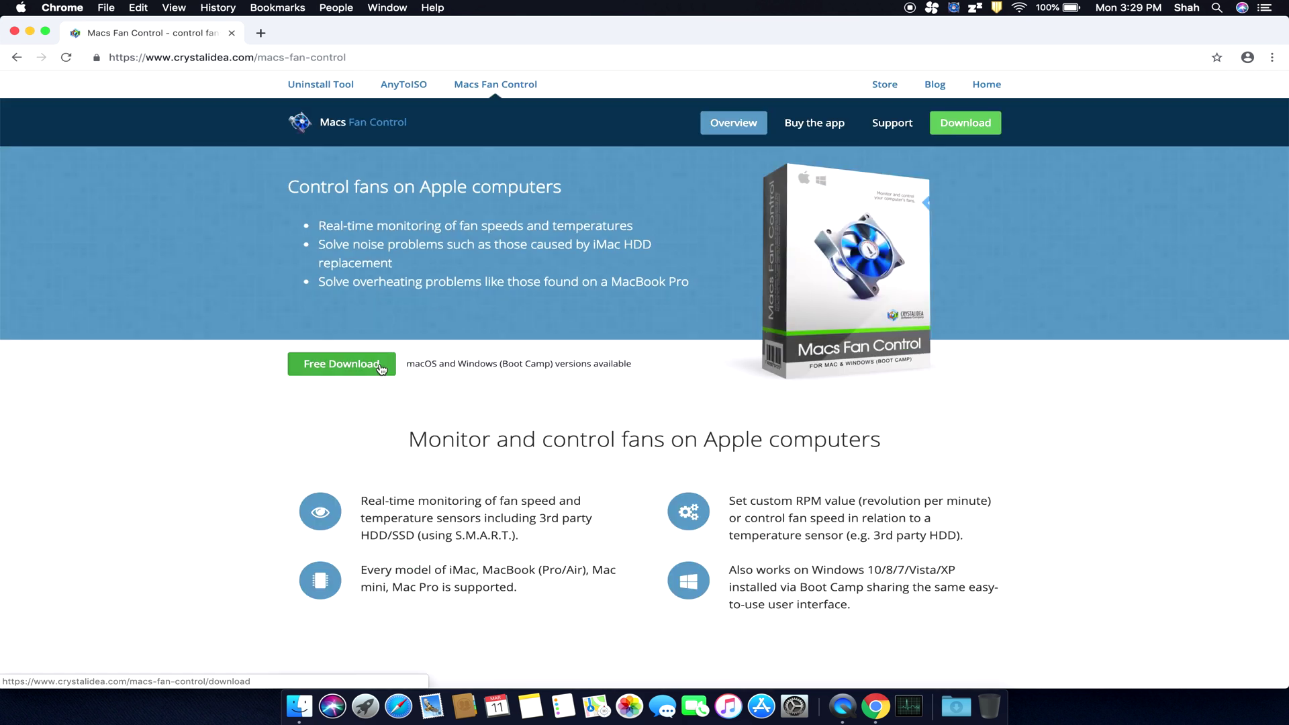
click(330, 371)
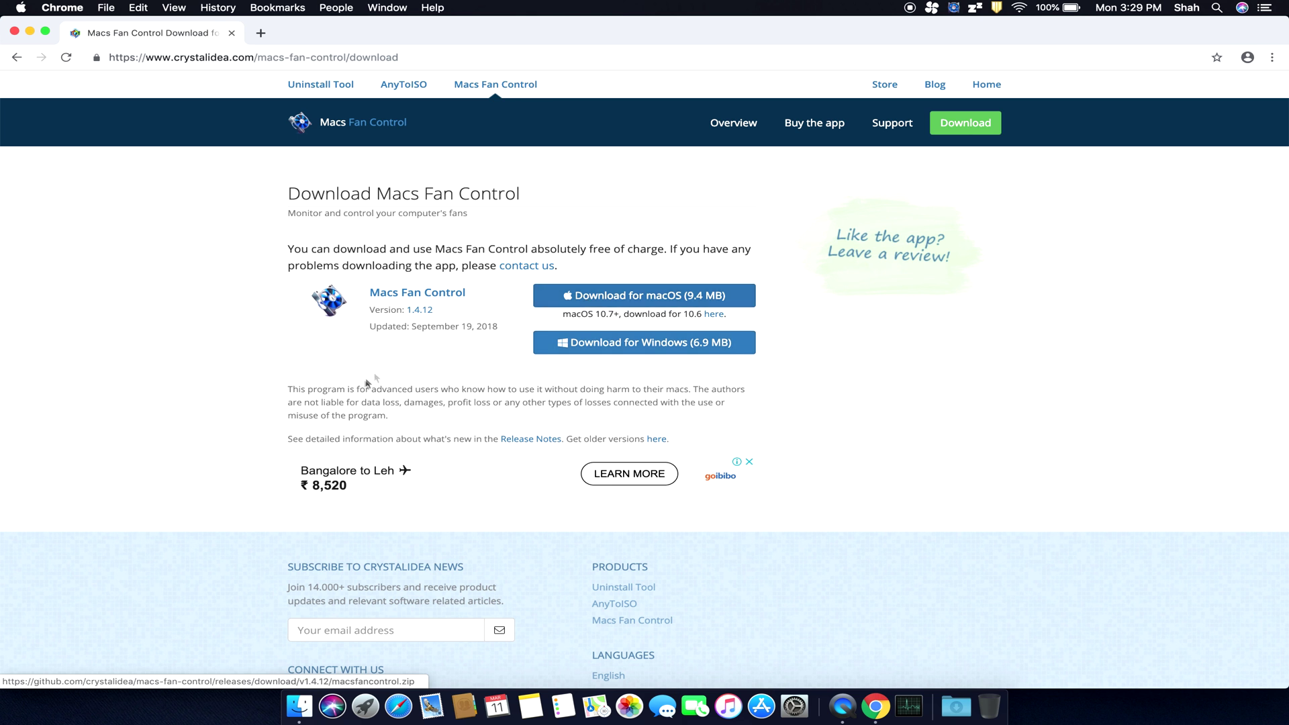
click(594, 298)
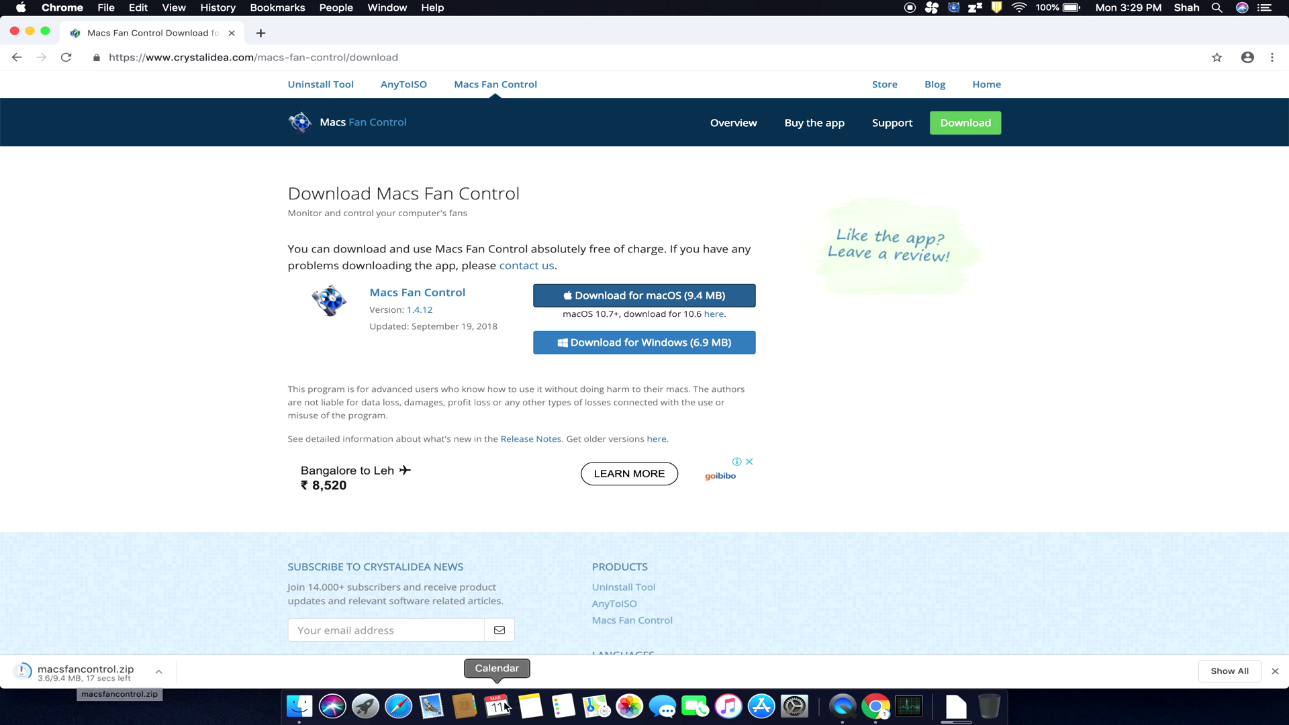
click(1229, 671)
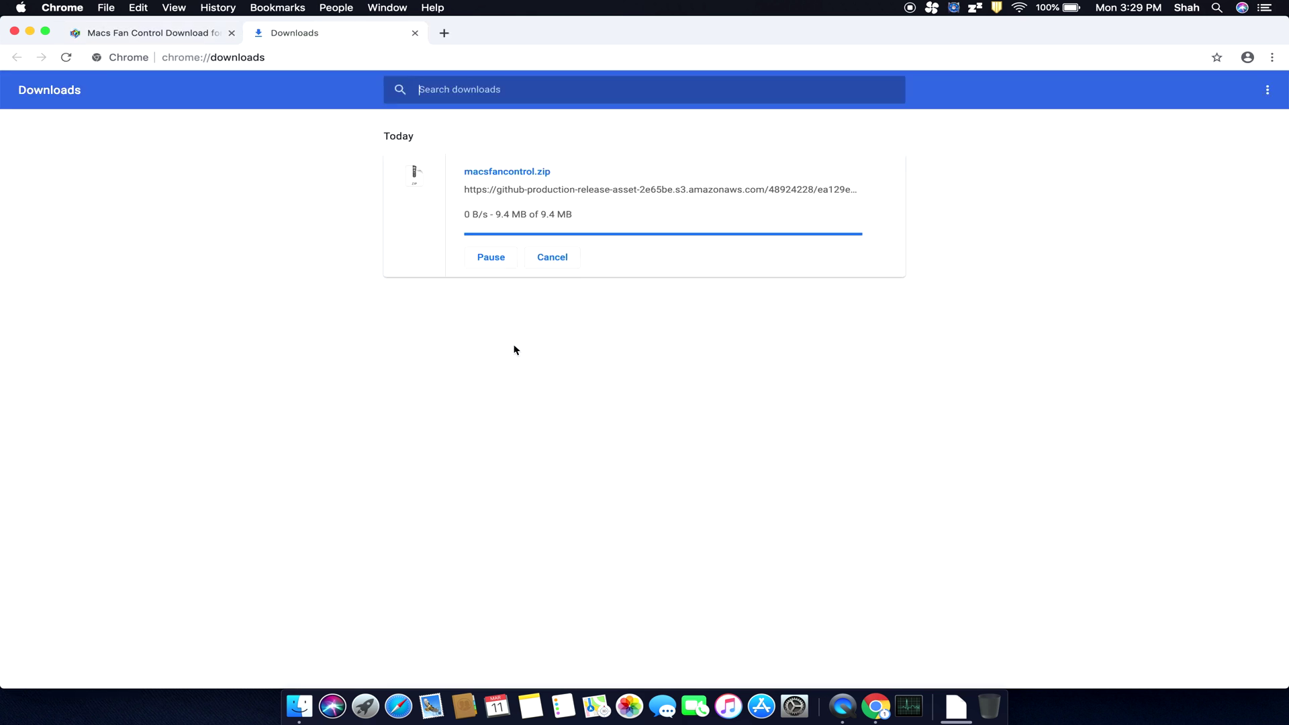
Extract macsfancontrol.zip and try moving the app into Applications, replacing the old copy
click(500, 173)
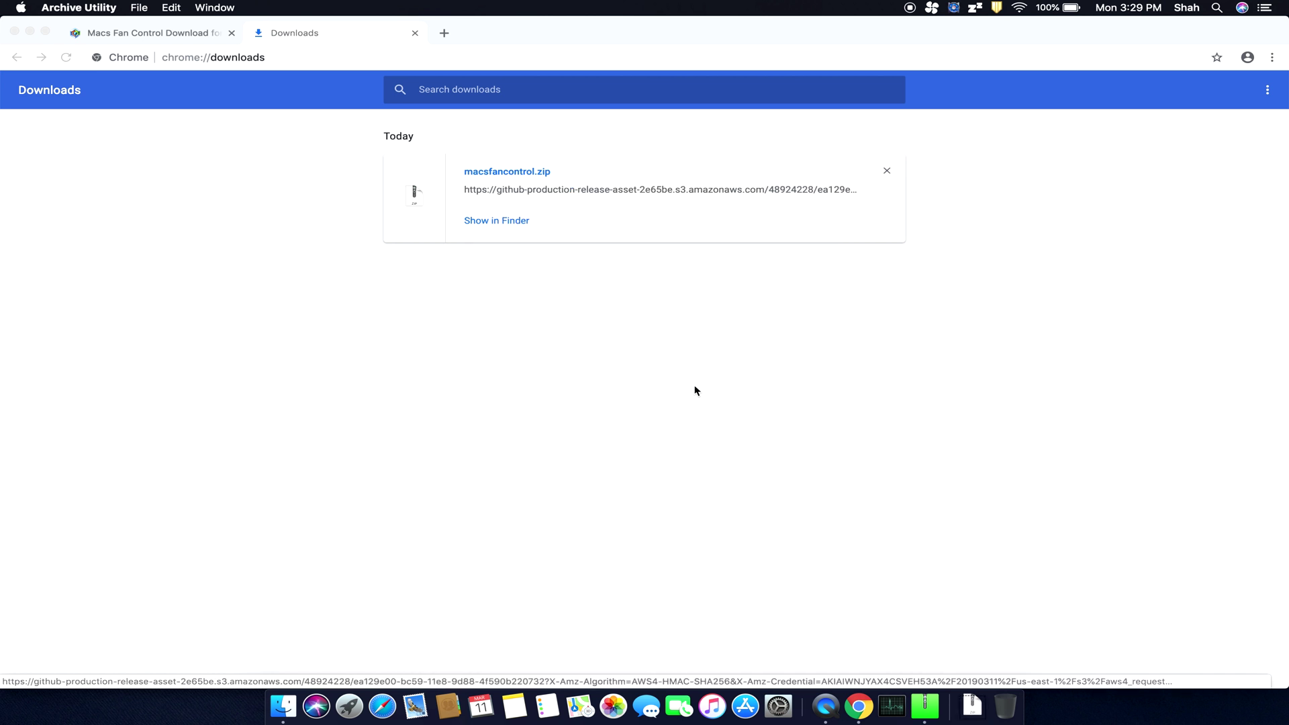
click(955, 702)
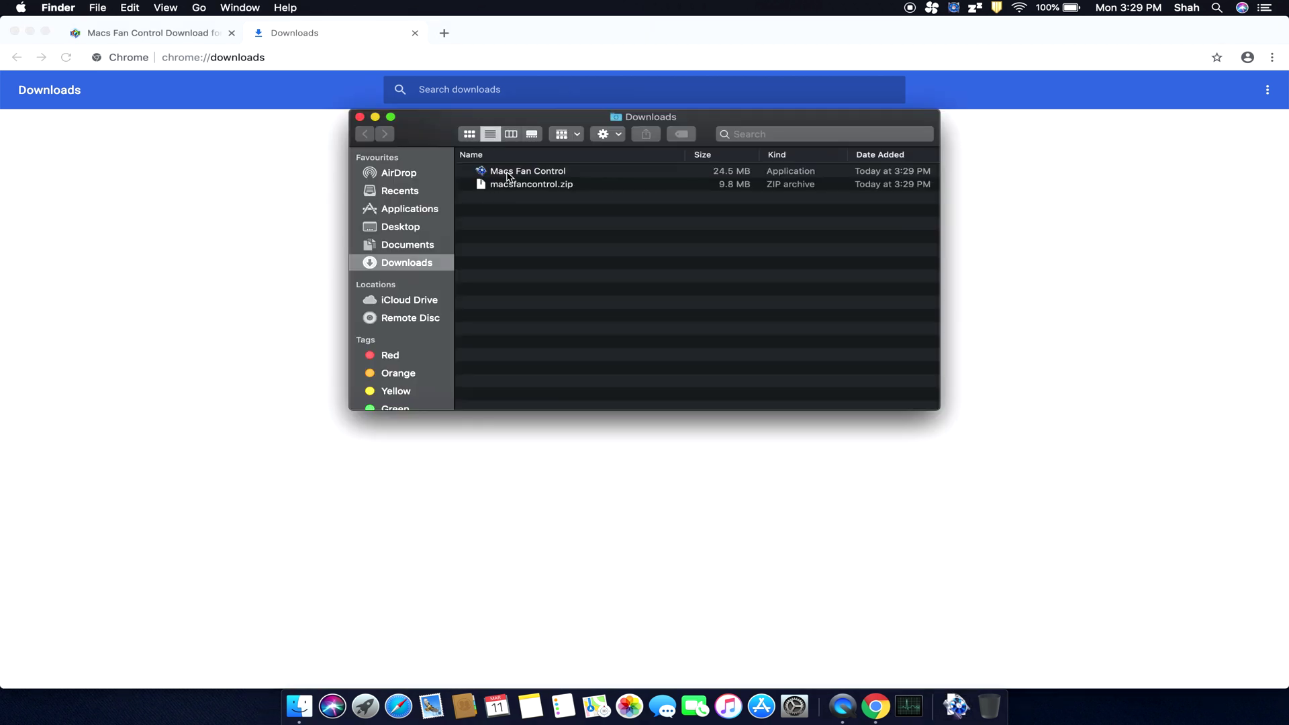
drag(510, 176, 411, 213)
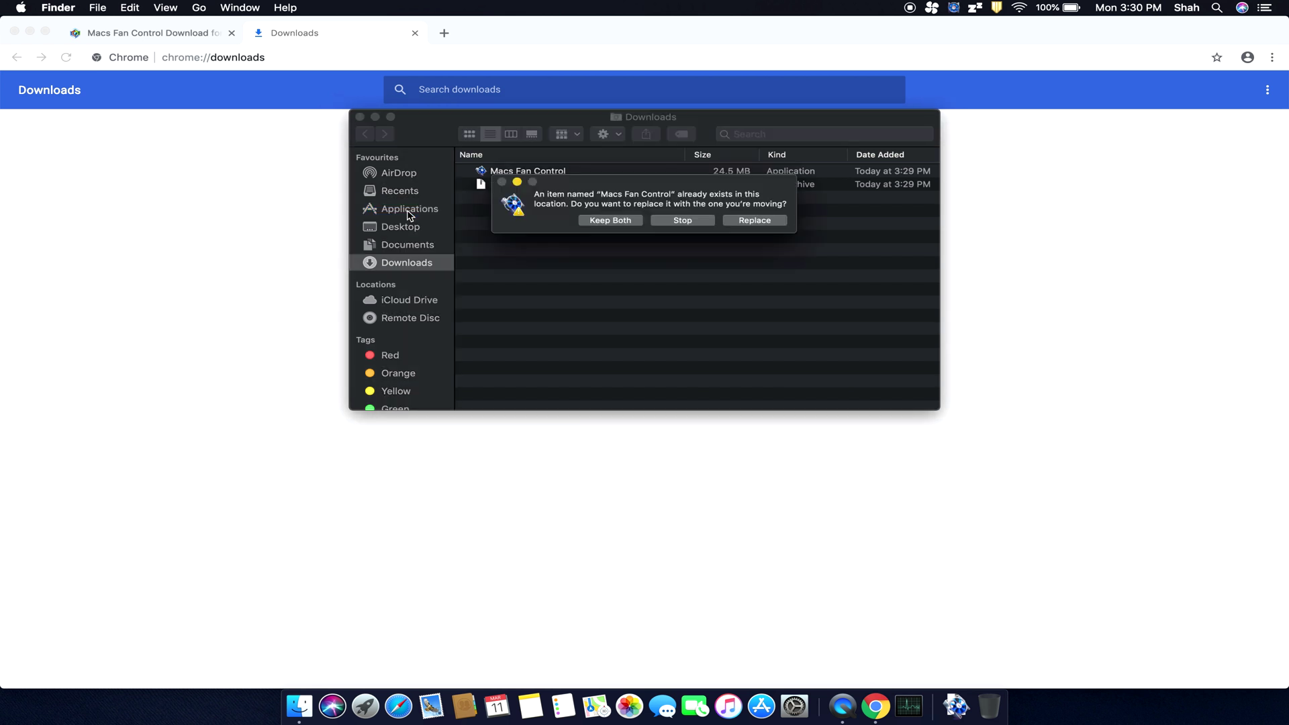
click(755, 221)
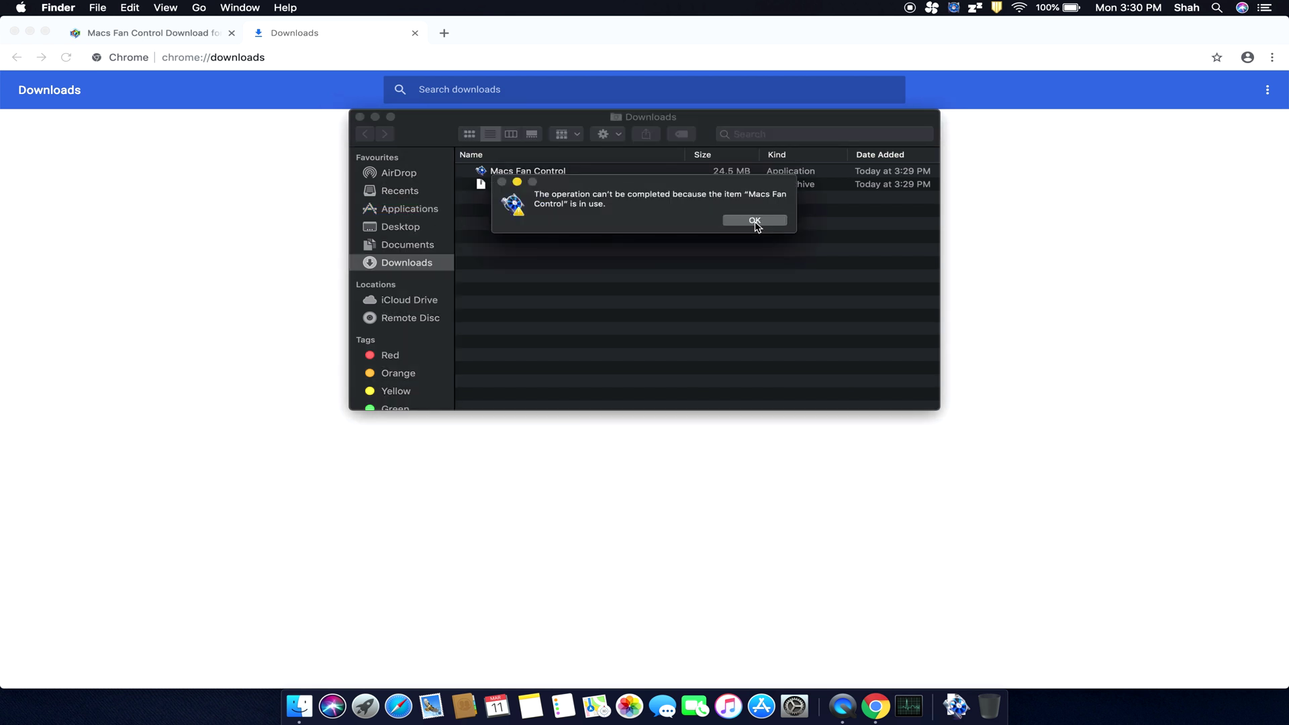
Quit the running Macs Fan Control from its menu bar menu and dismiss the item-in-use error
click(954, 8)
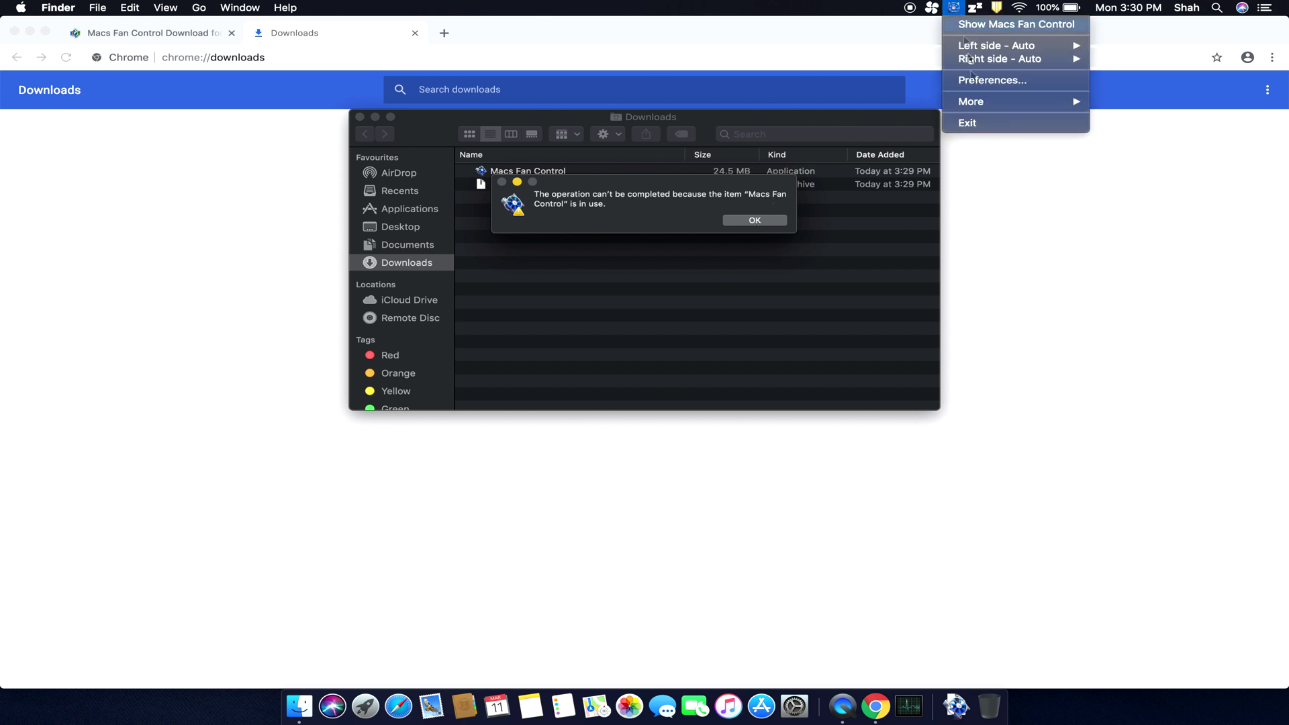
click(971, 123)
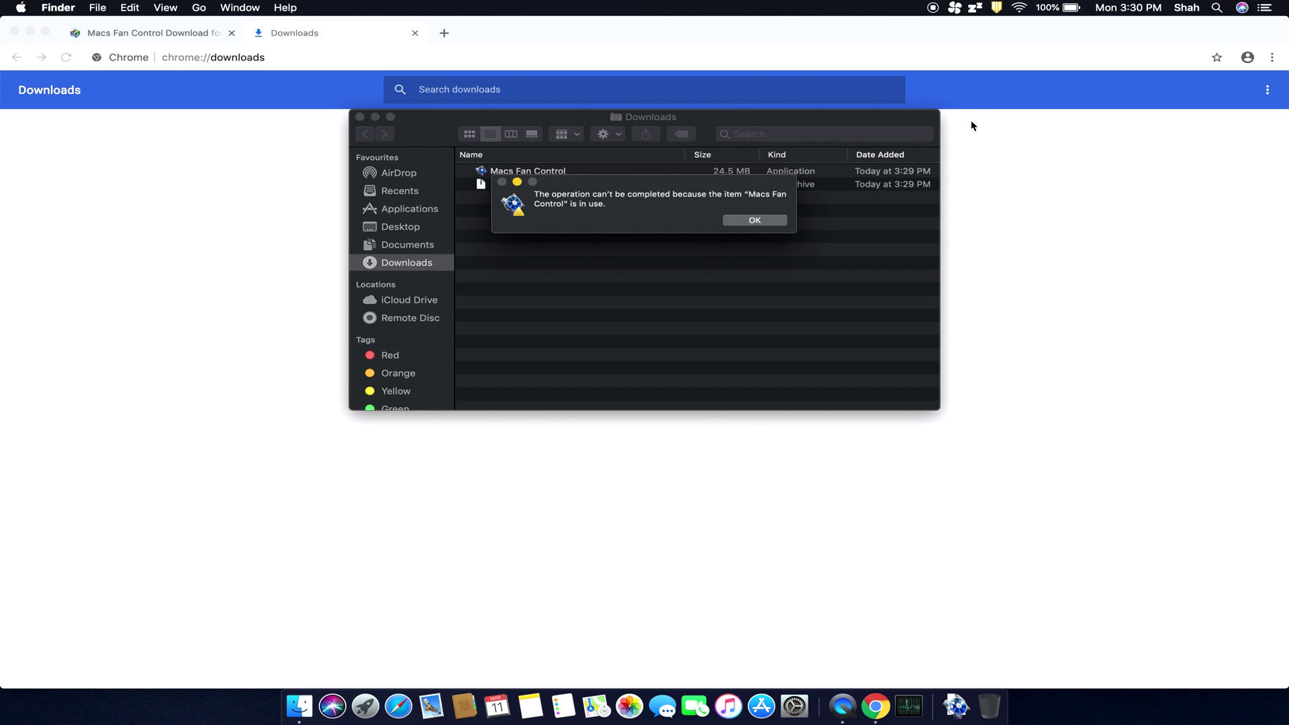
click(772, 222)
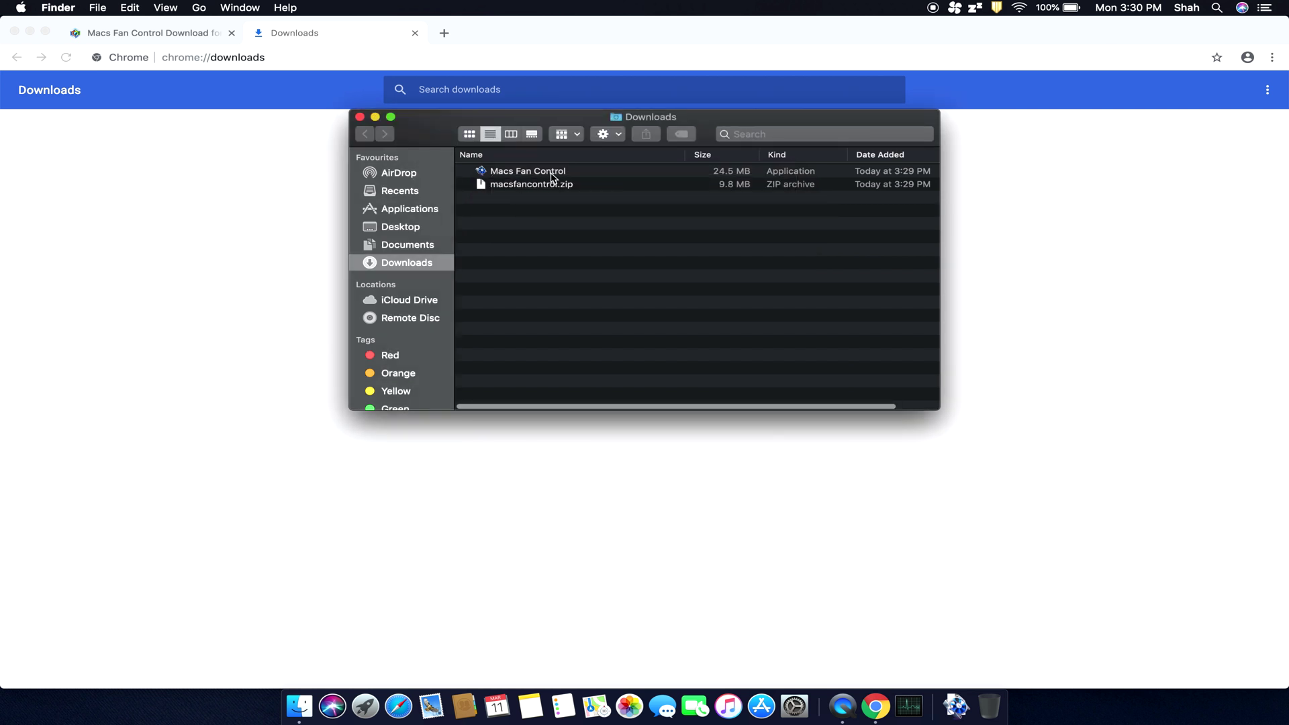
Move the app into Applications again, replacing the older copy and authorising with the admin password
drag(552, 175, 407, 209)
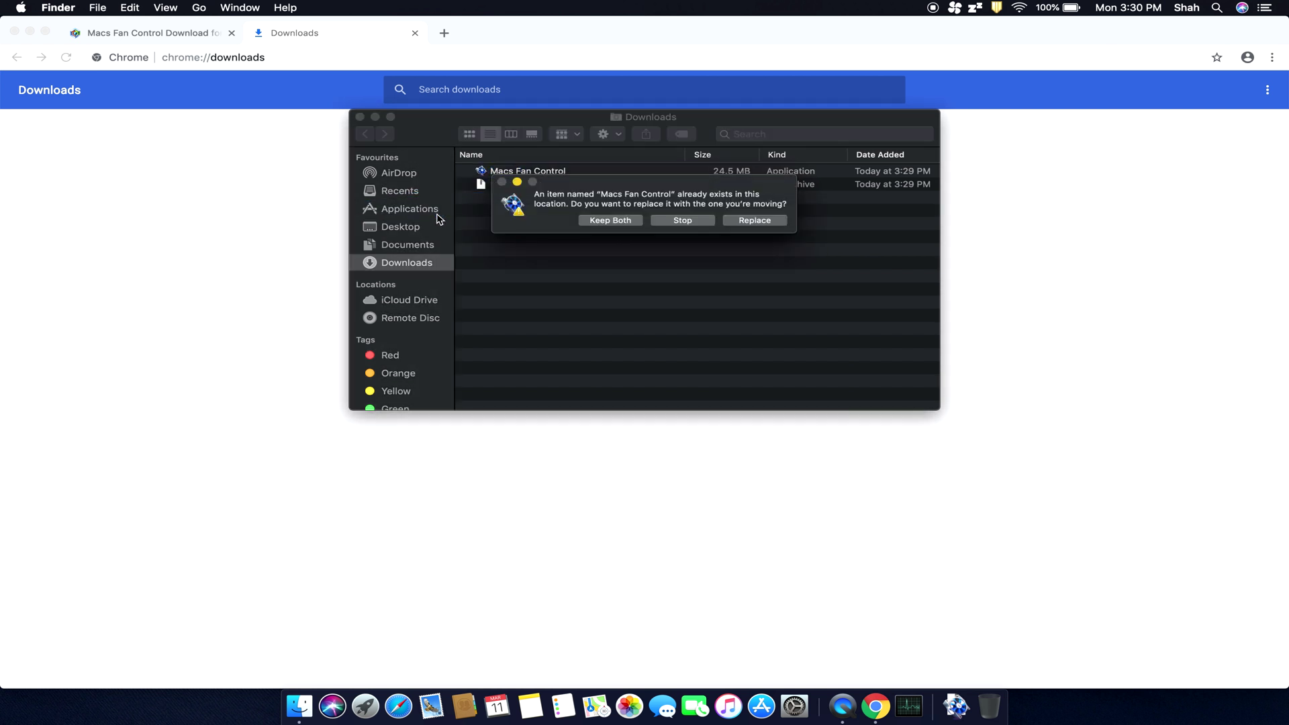
click(754, 220)
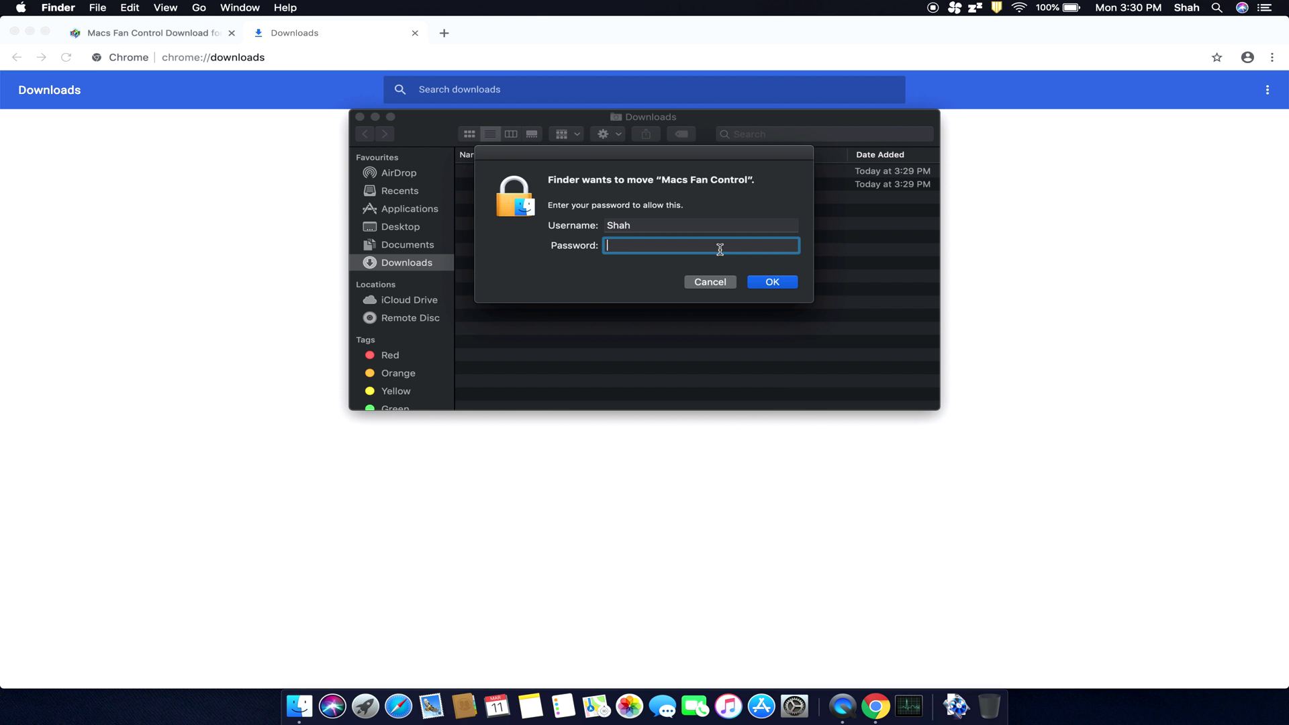
text(•••)
key(Return)
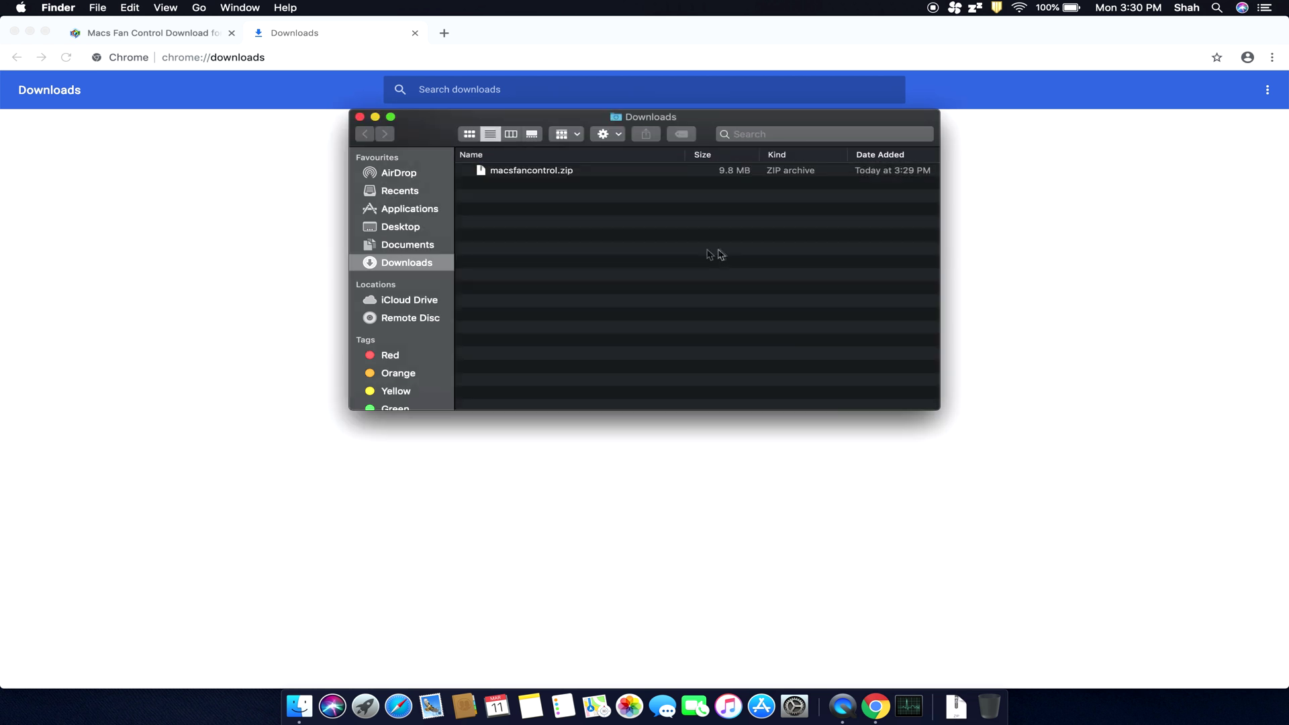
Launch the newly installed Macs Fan Control from the Applications folder
click(397, 210)
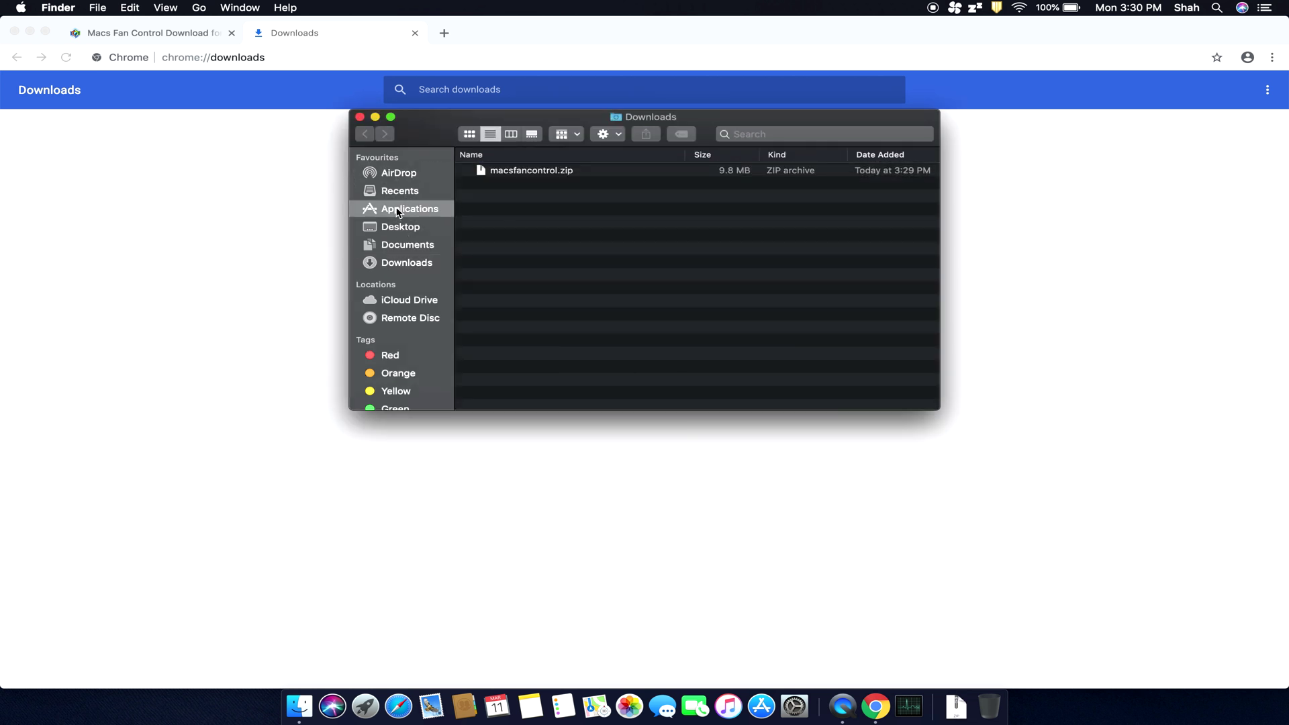
scroll(511, 281, down, 5)
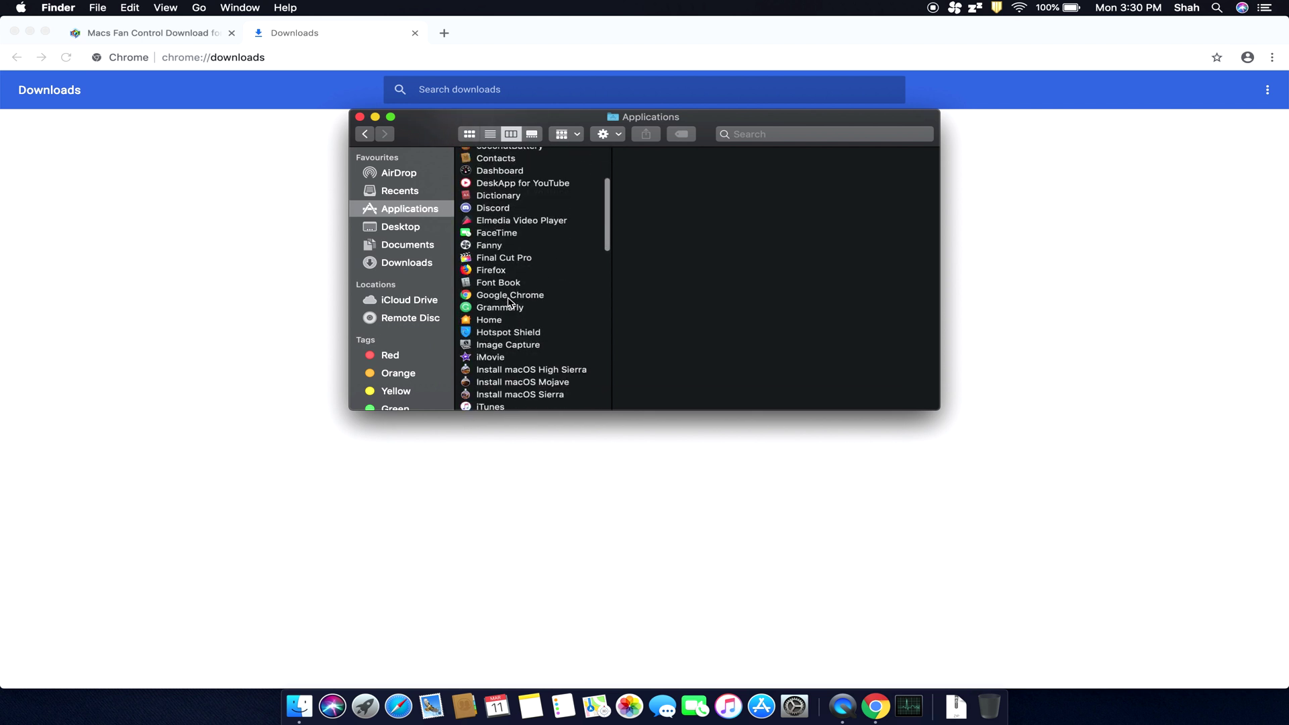
scroll(535, 248, down, 10)
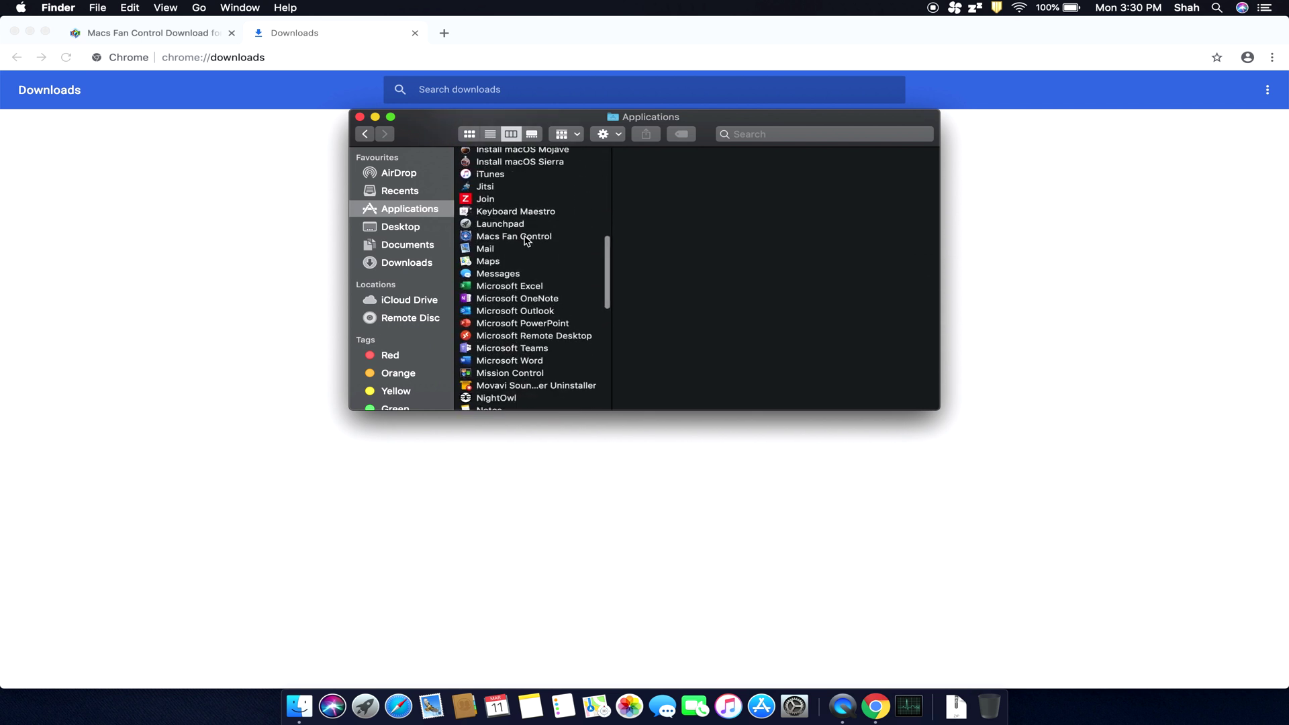
double_click(526, 238)
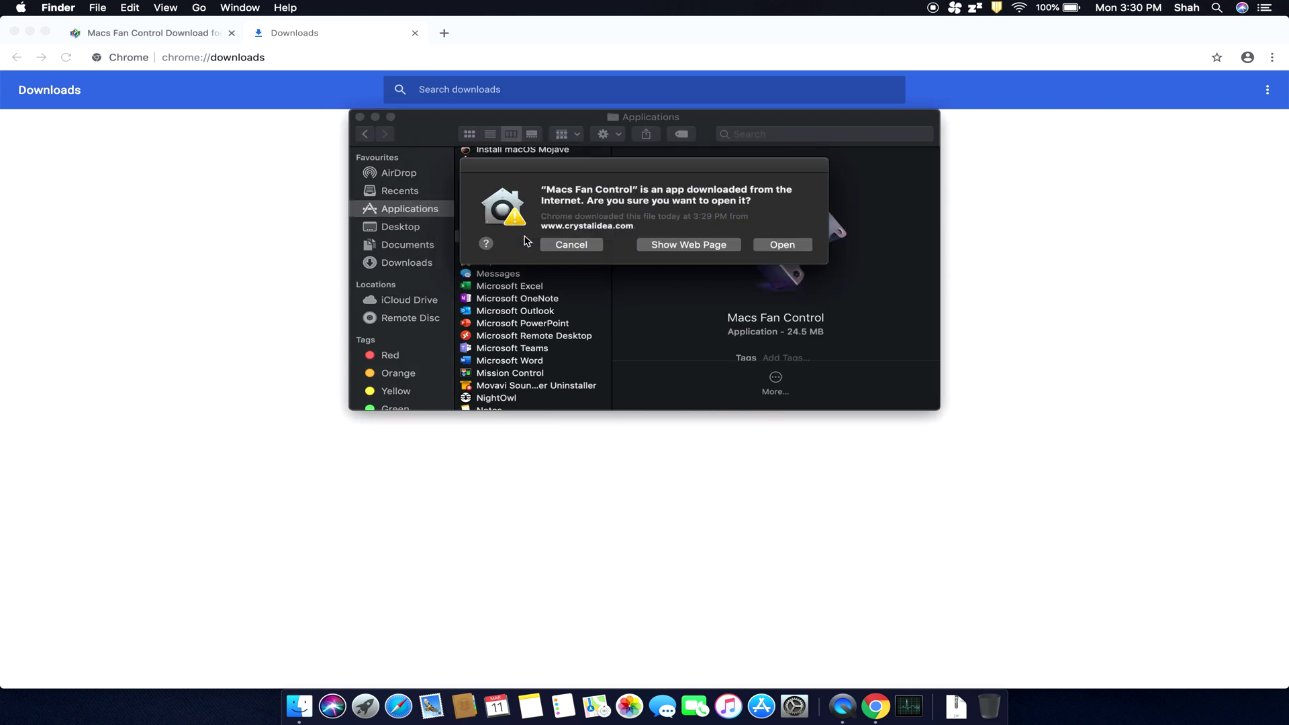
Confirm opening the downloaded app and authorise its helper tool with the admin password
click(777, 243)
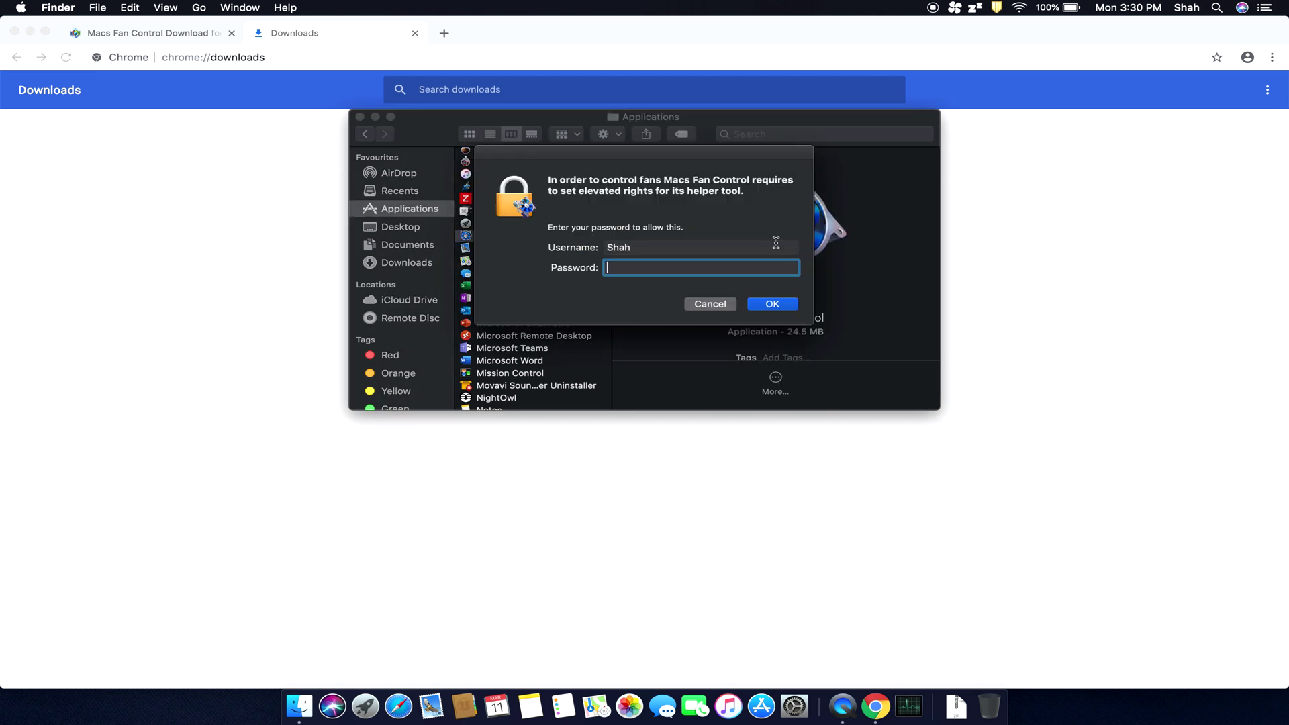
text(********)
key(Return)
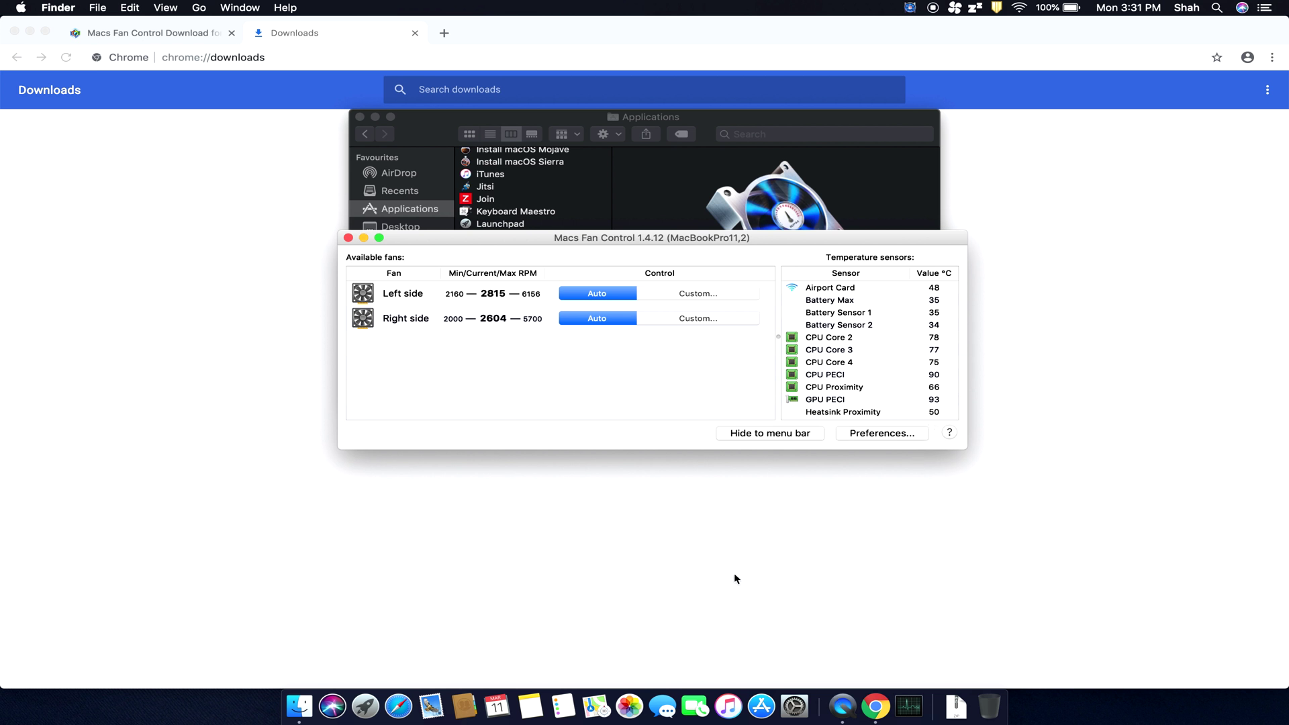
click(908, 704)
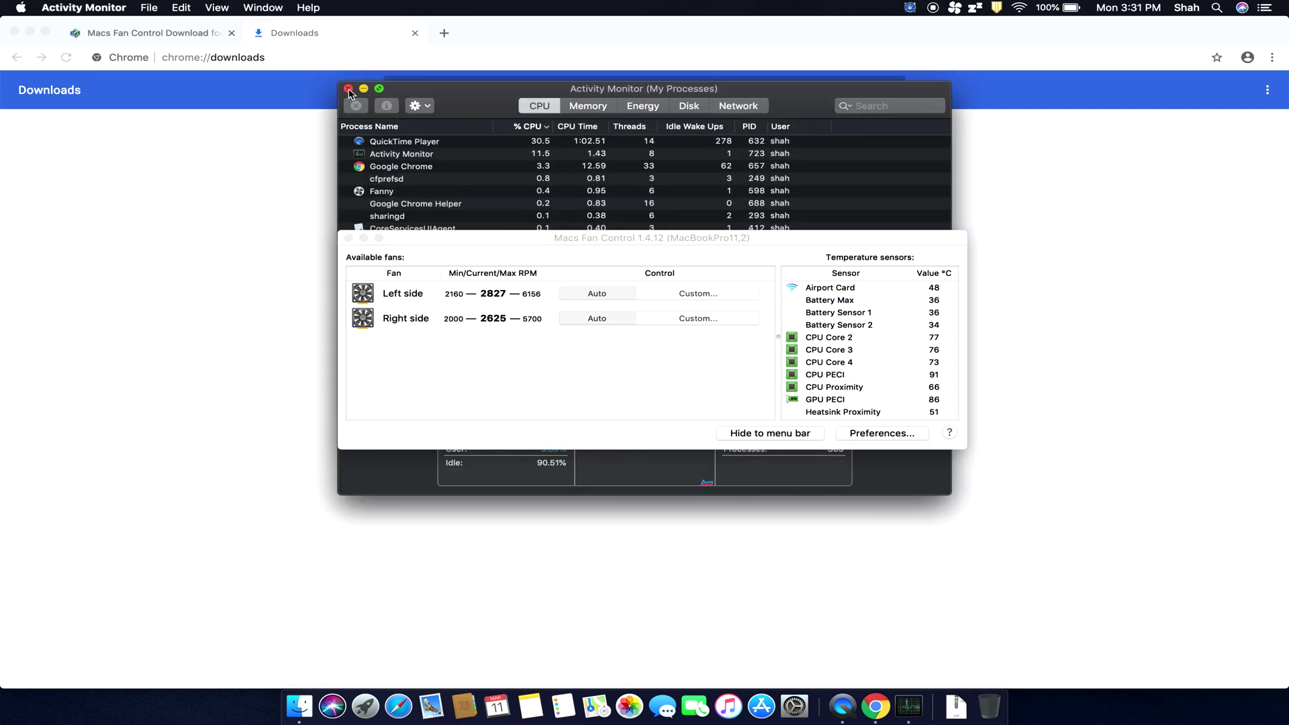
Close Activity Monitor, hide Chrome with Cmd-H, and close the Finder Applications window with Cmd-W
click(349, 89)
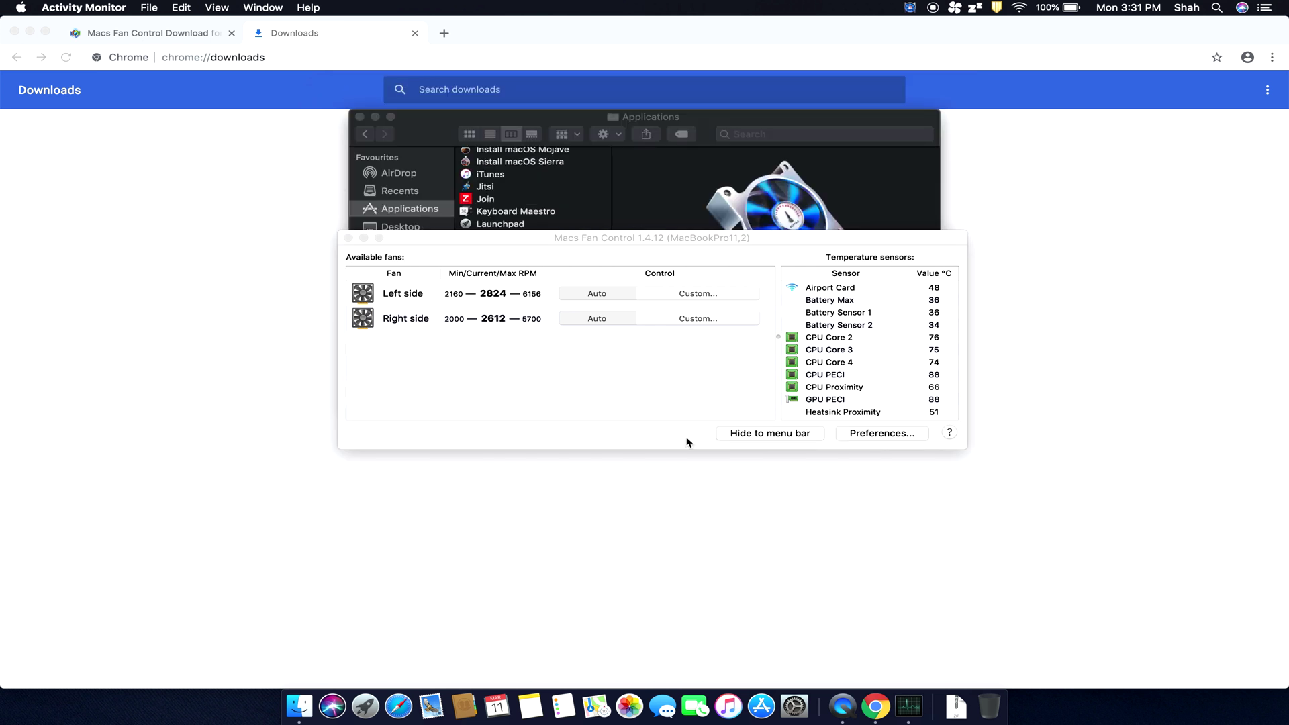
key(cmd+h)
key(cmd+w)
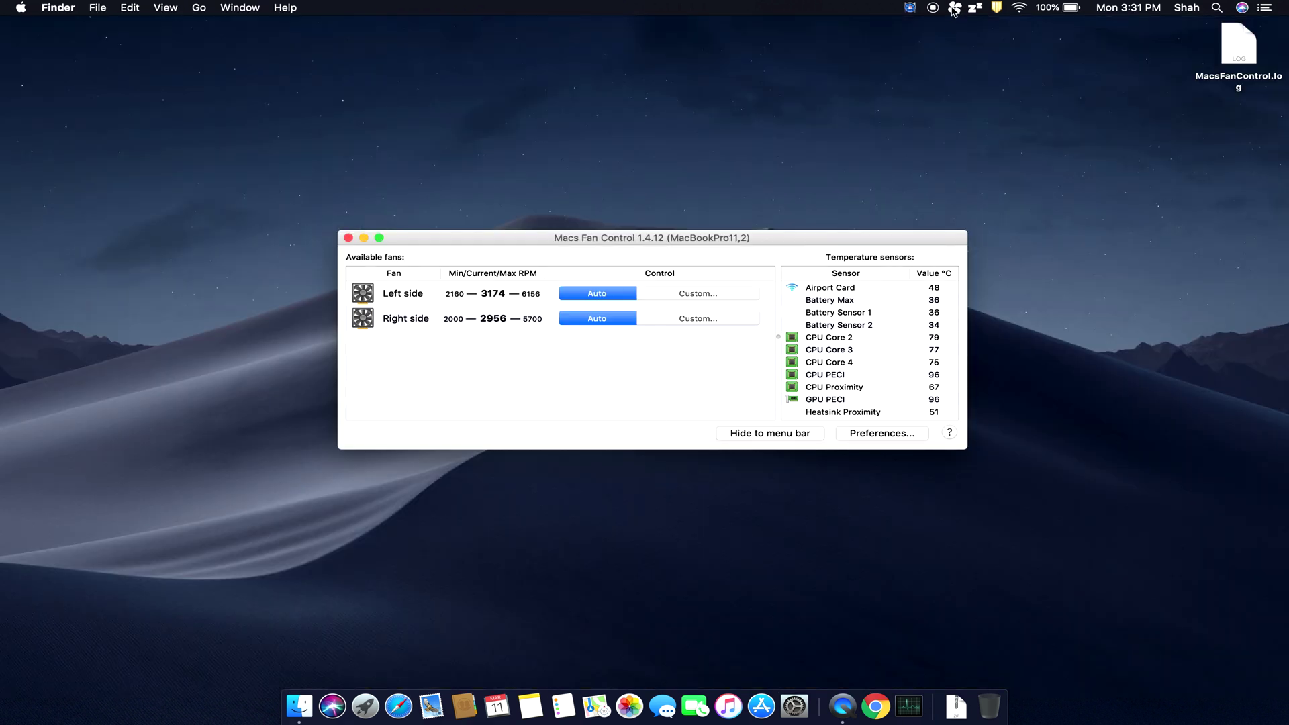
Show the menu bar fan speed and CPU temperature readout, then open Custom control for the Left side fan
click(954, 8)
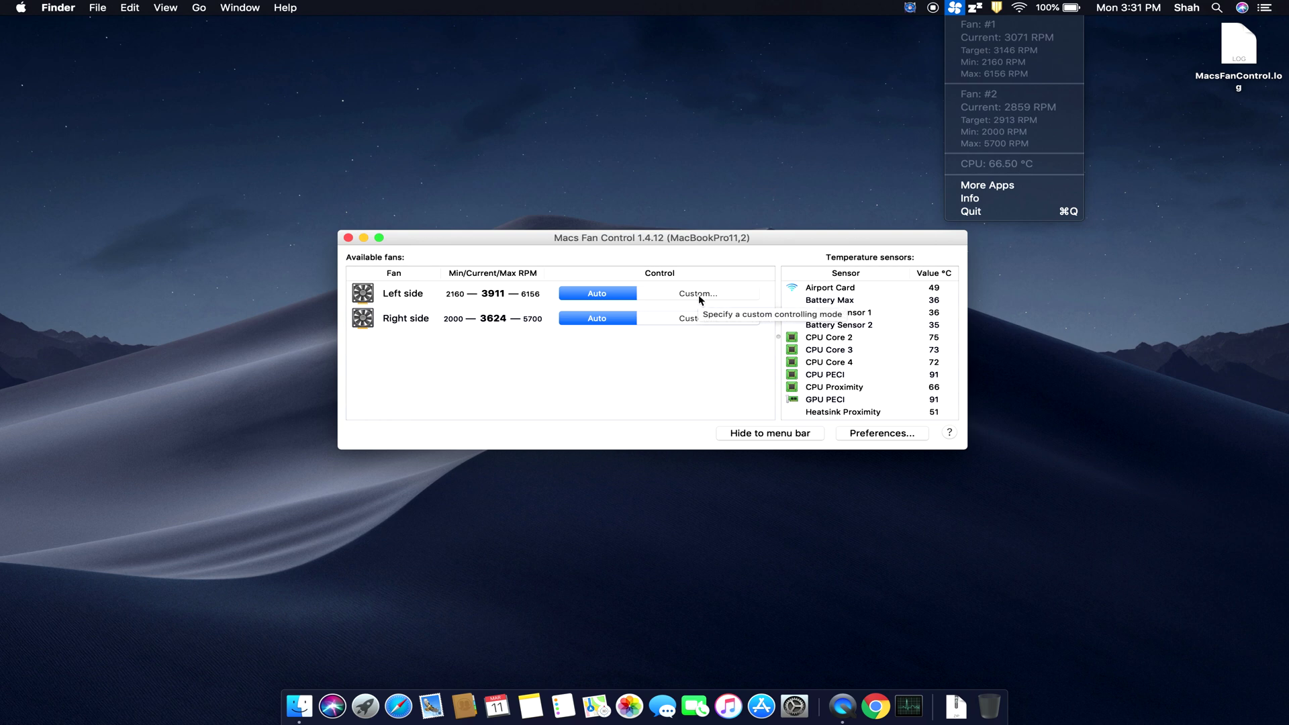
click(698, 299)
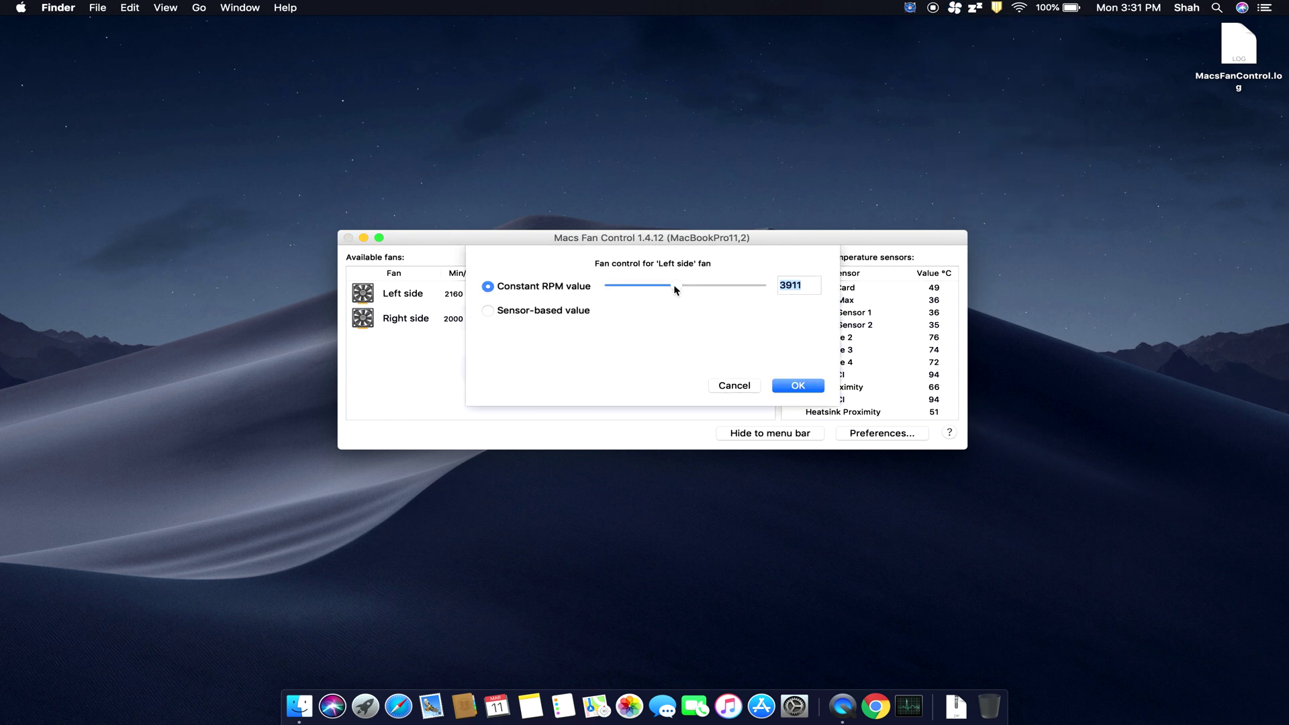
Set the Left side fan to a constant 4000 RPM
drag(674, 285, 731, 288)
double_click(795, 287)
text(4000)
key(Return)
click(799, 385)
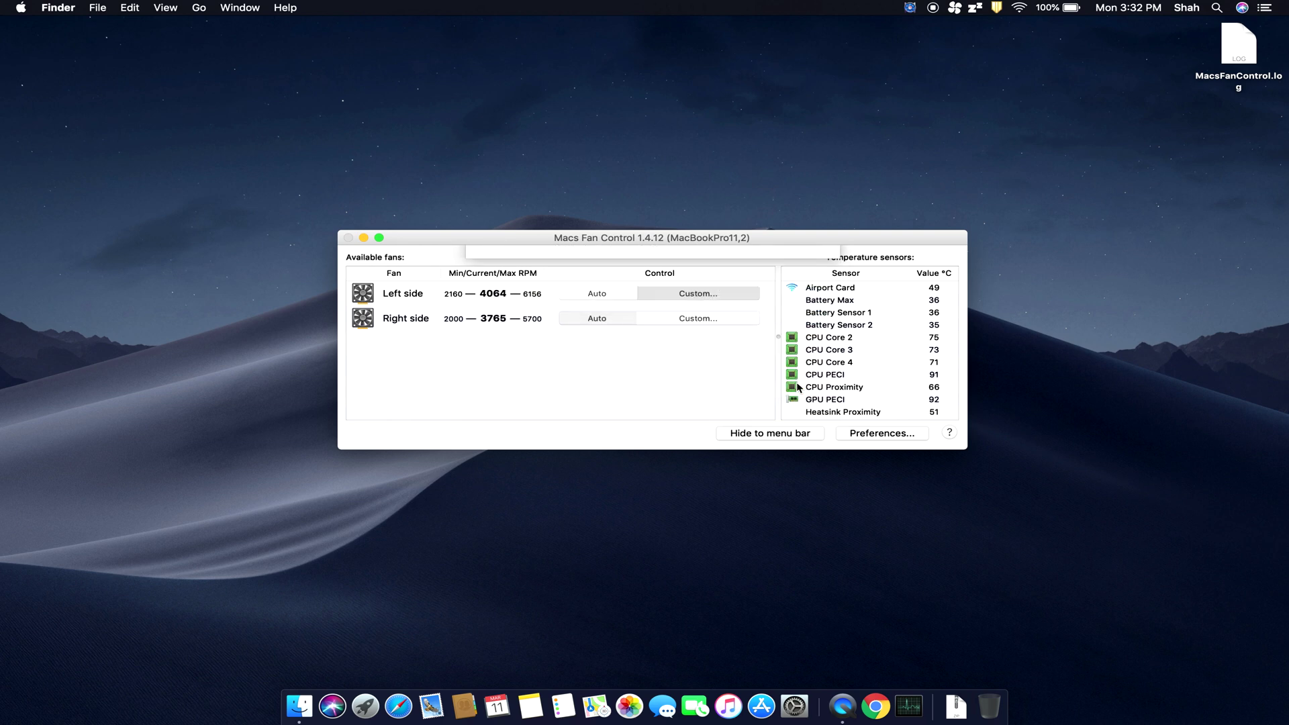
Set the Right side fan to a constant 4000 RPM
click(679, 319)
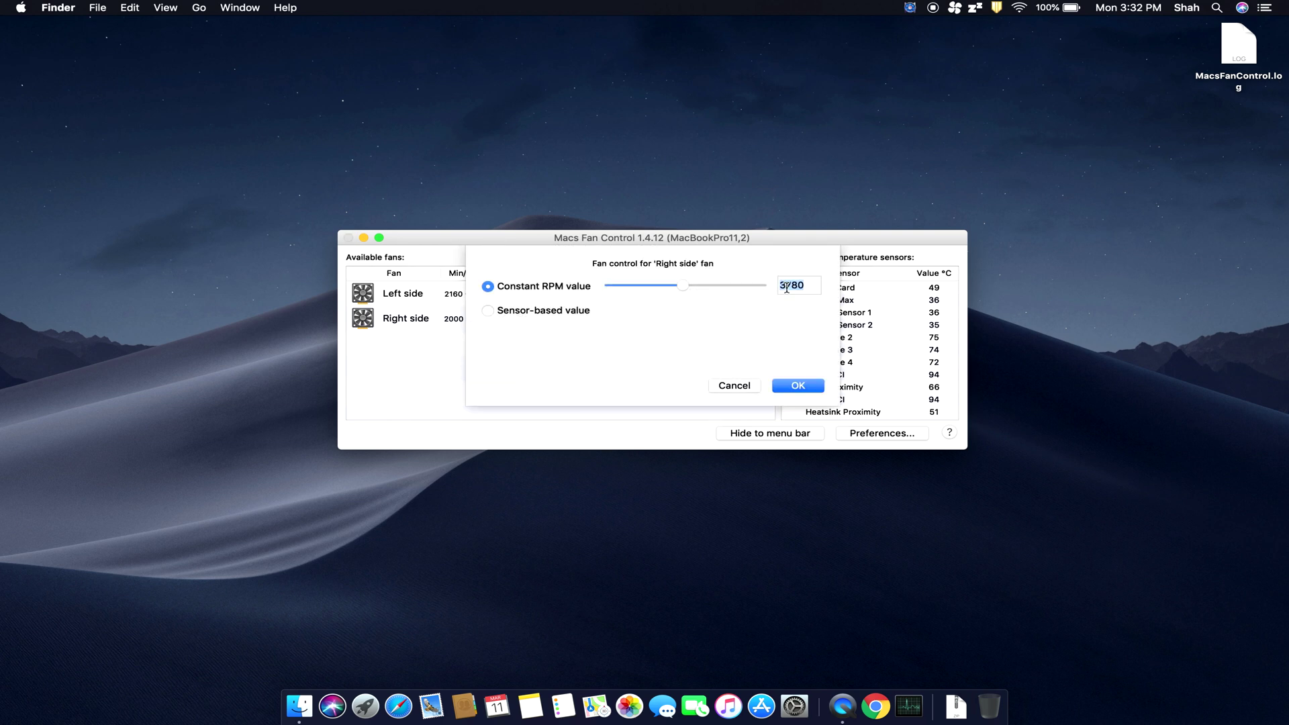
text(4000)
key(Return)
click(796, 386)
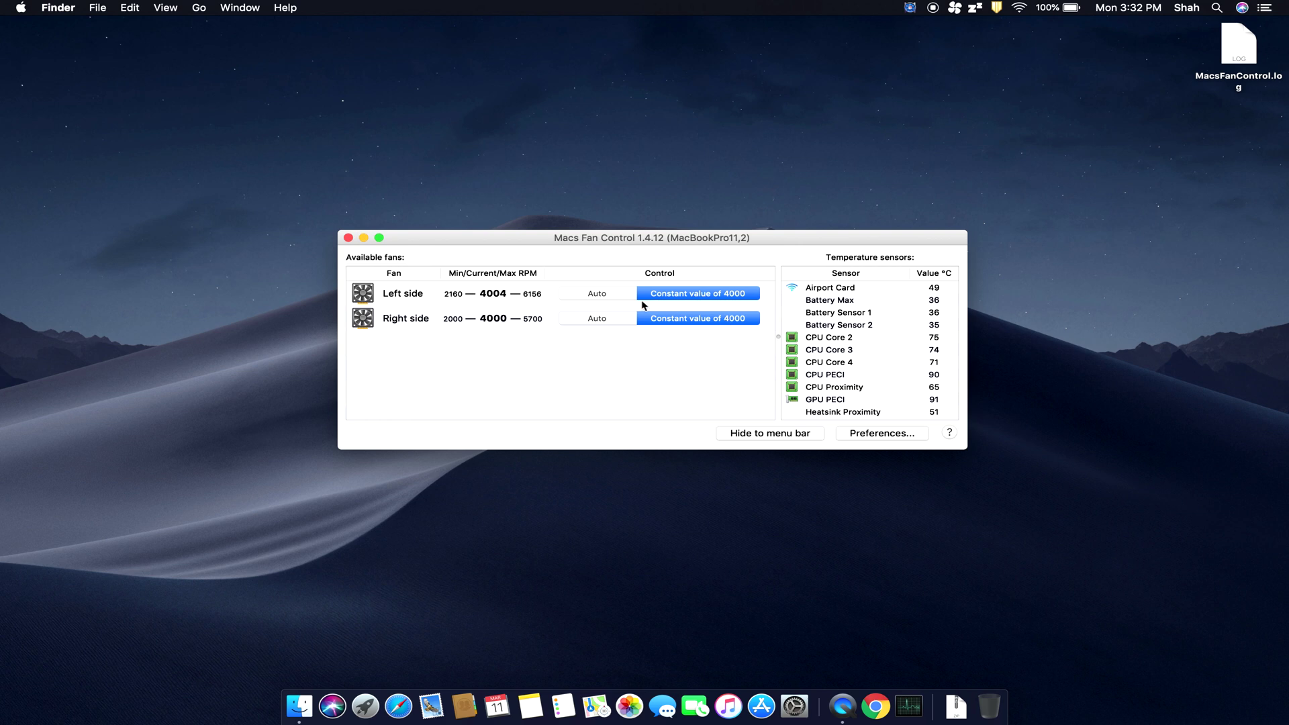
click(693, 295)
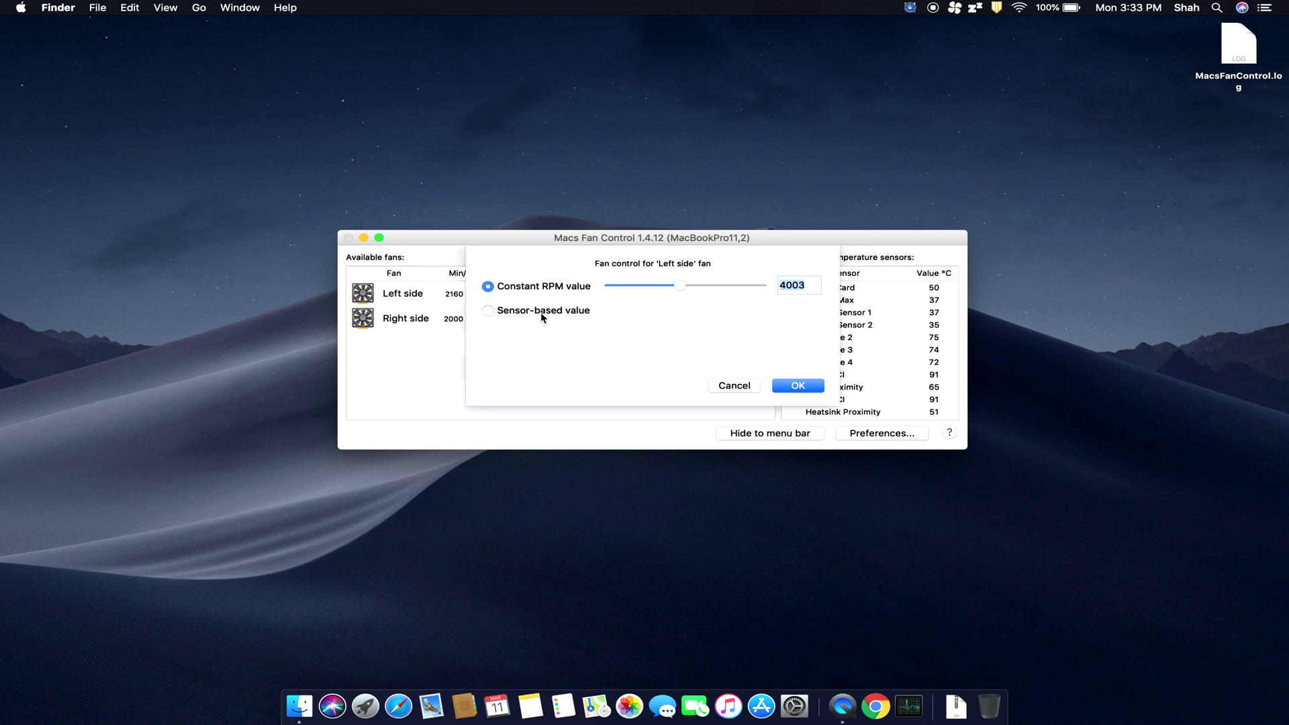
Switch the Left side fan to sensor-based control on CPU Core 2, ramping 70–80 °C
click(543, 312)
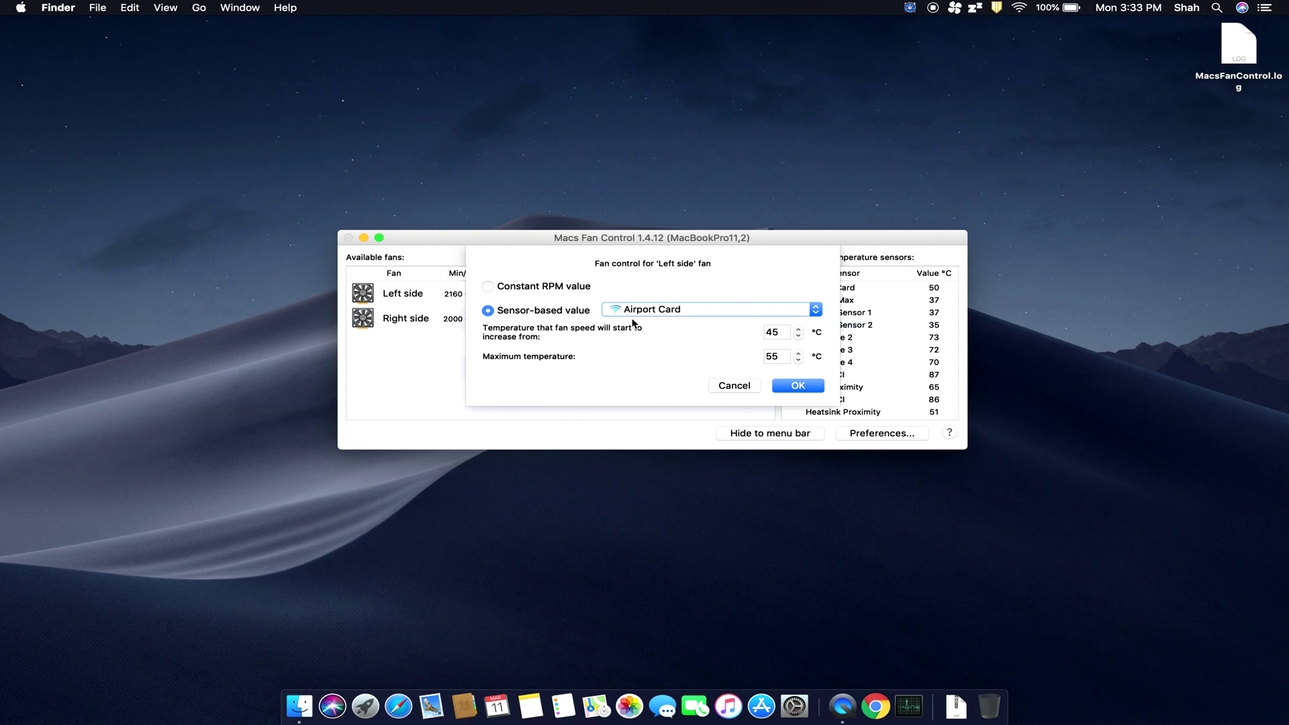
click(815, 309)
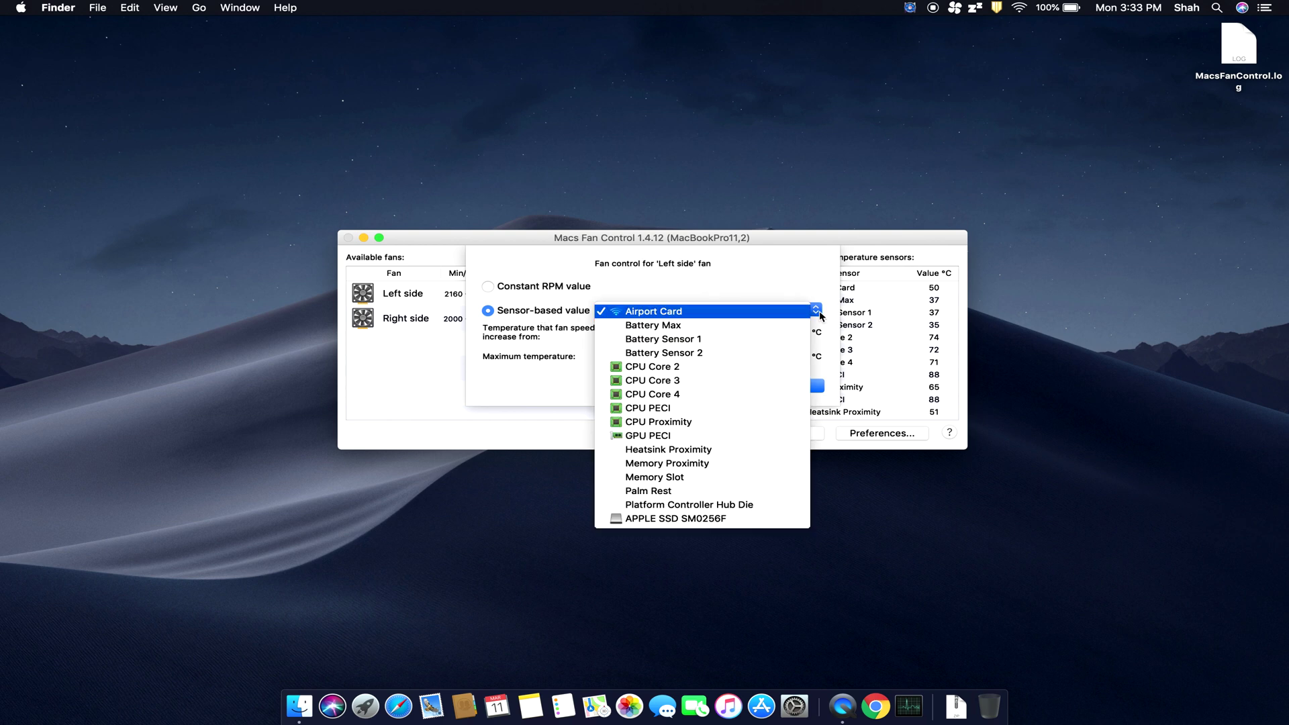
click(761, 366)
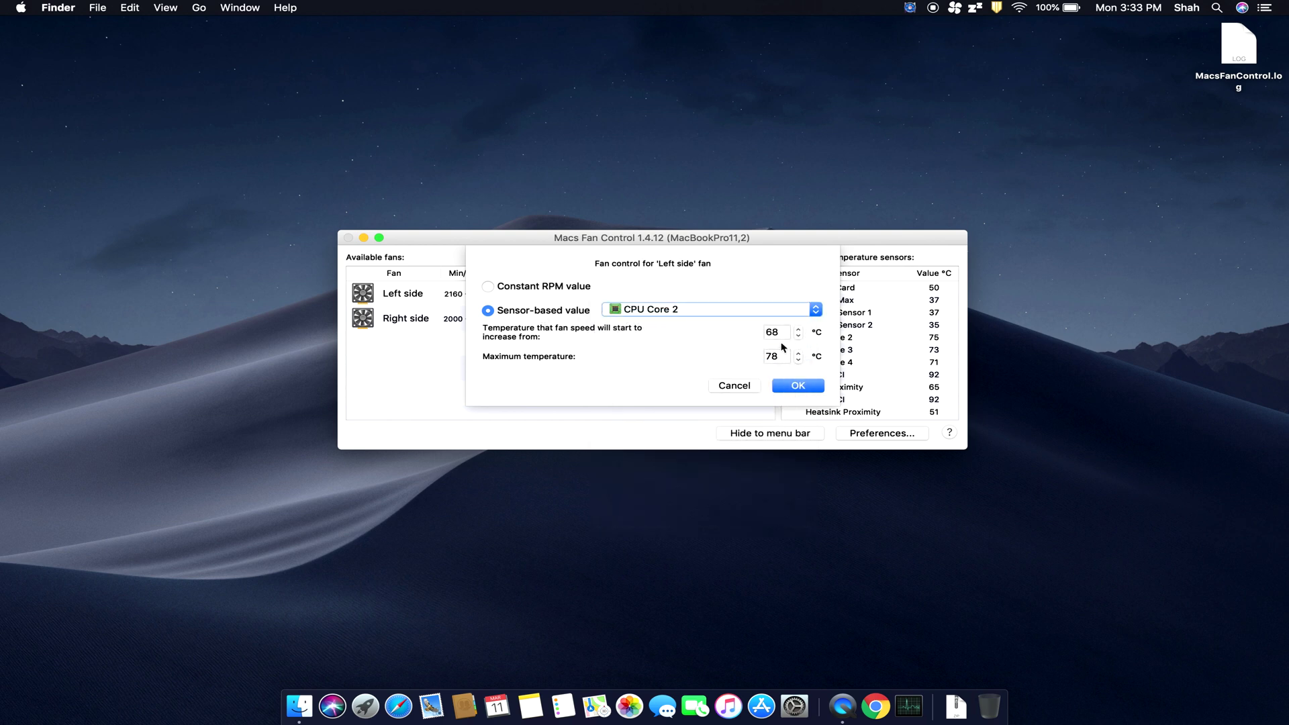
click(723, 310)
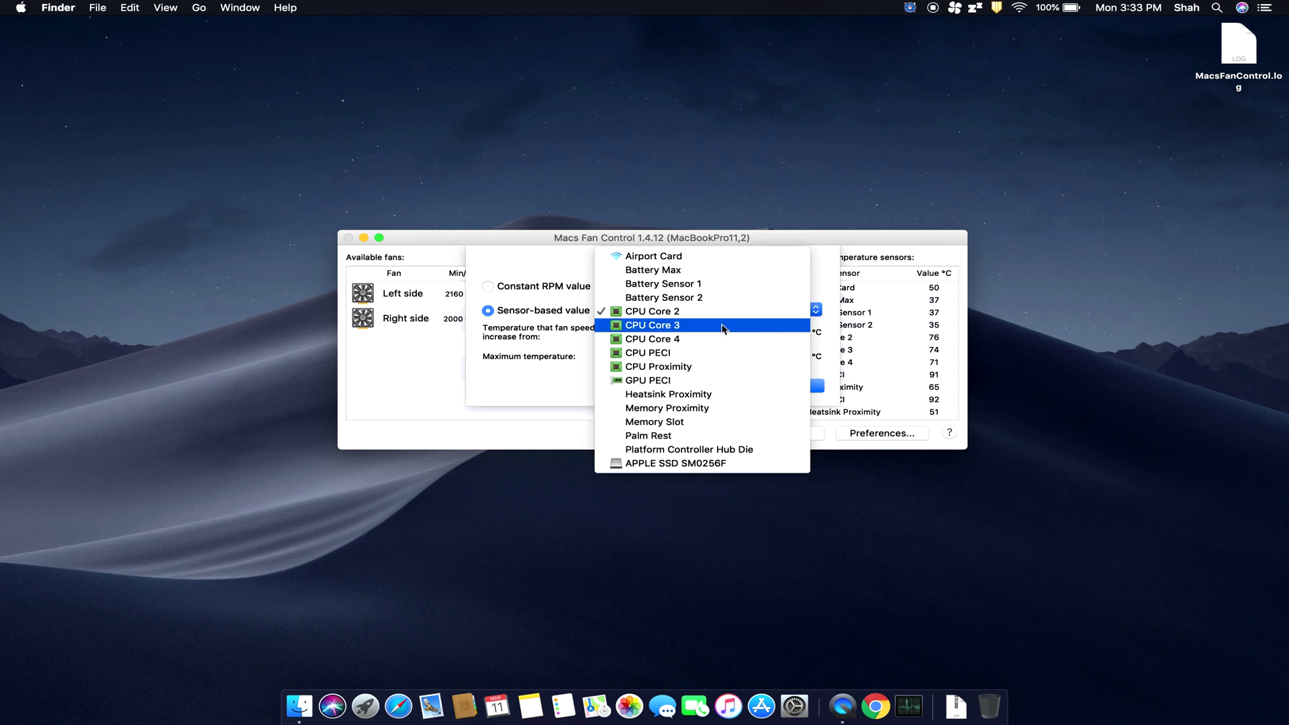
click(722, 325)
click(718, 310)
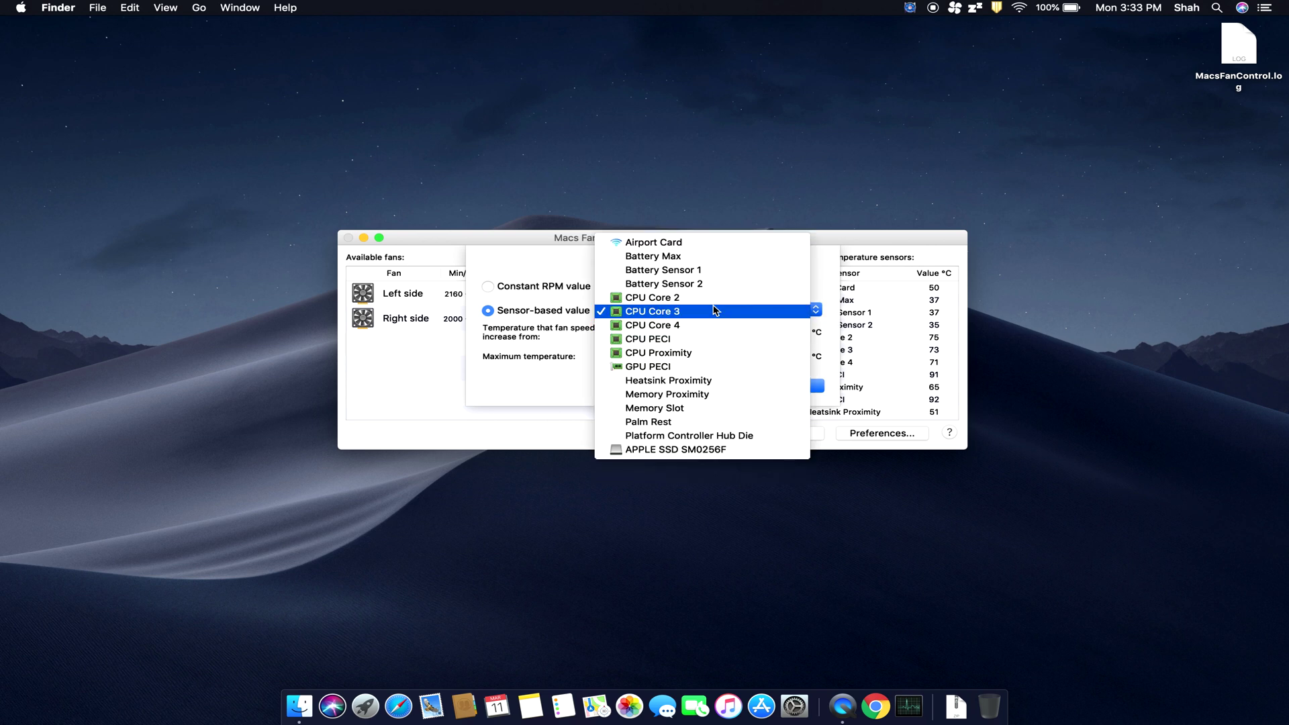
click(708, 325)
click(706, 309)
click(702, 285)
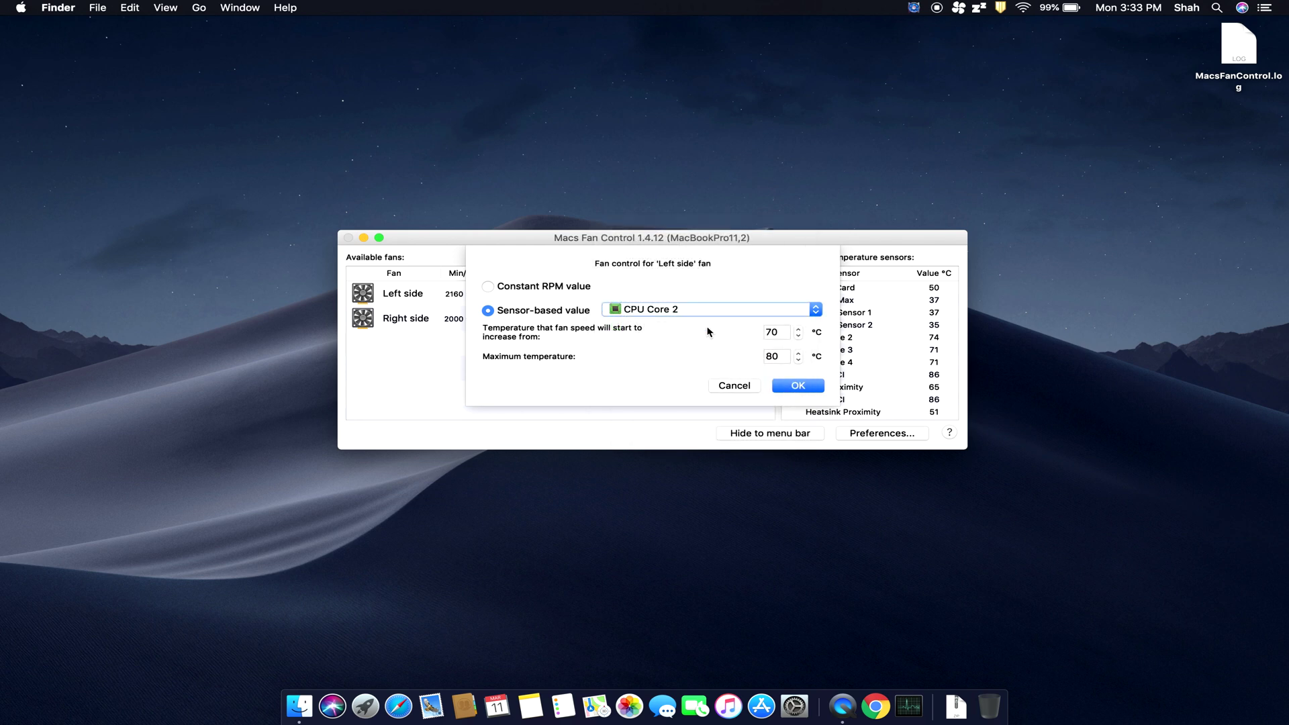
click(798, 386)
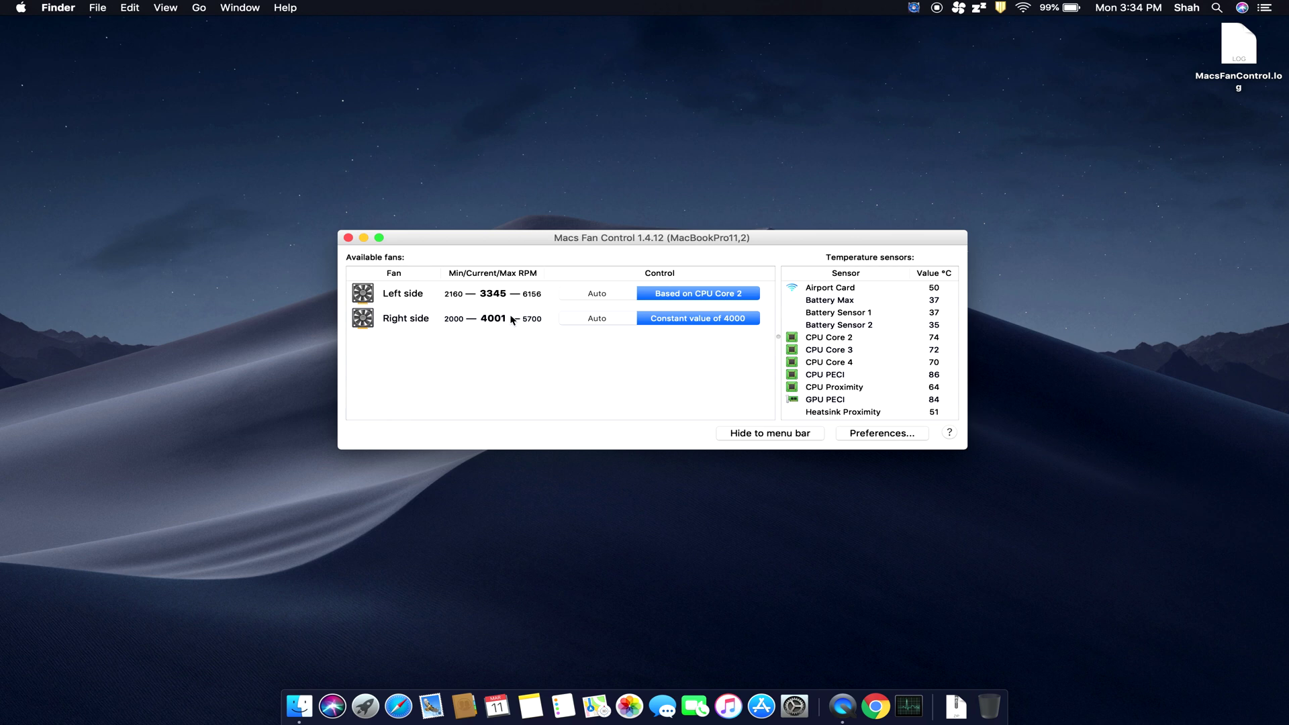
Switch the Right side fan to sensor-based control on GPU PECI, ramping 82–92 °C
click(696, 322)
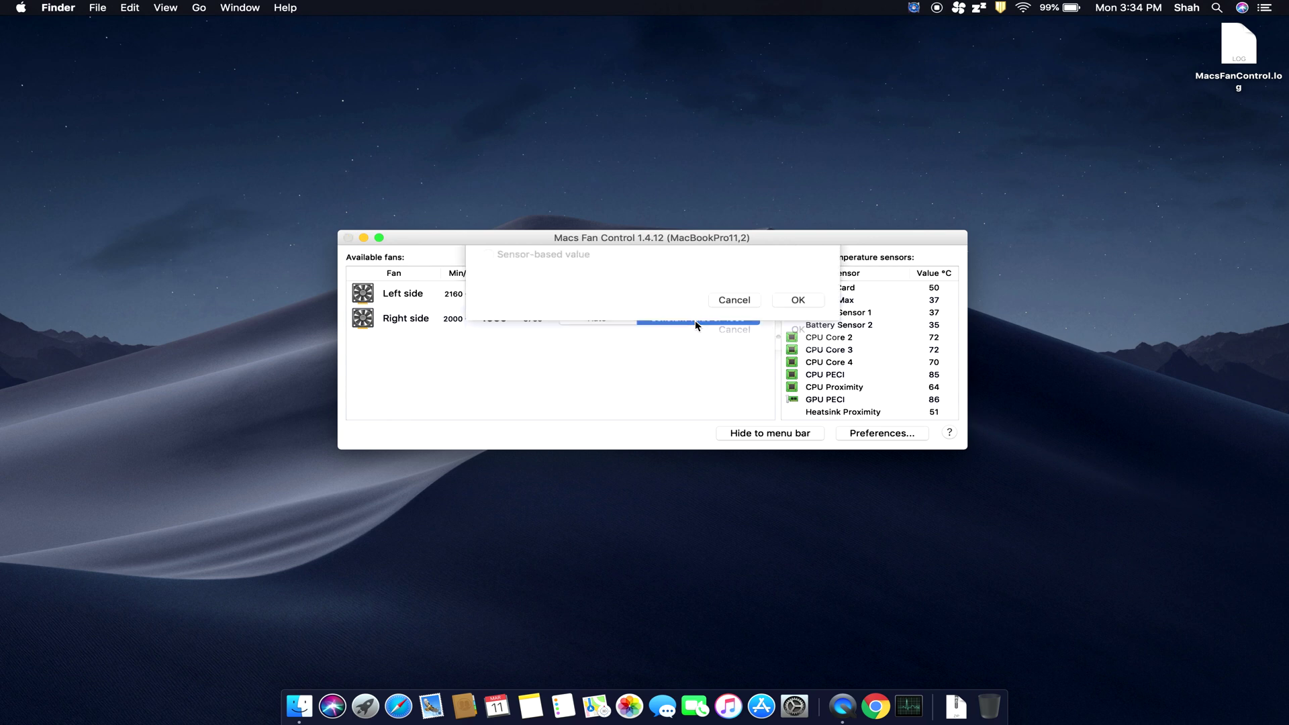
click(536, 311)
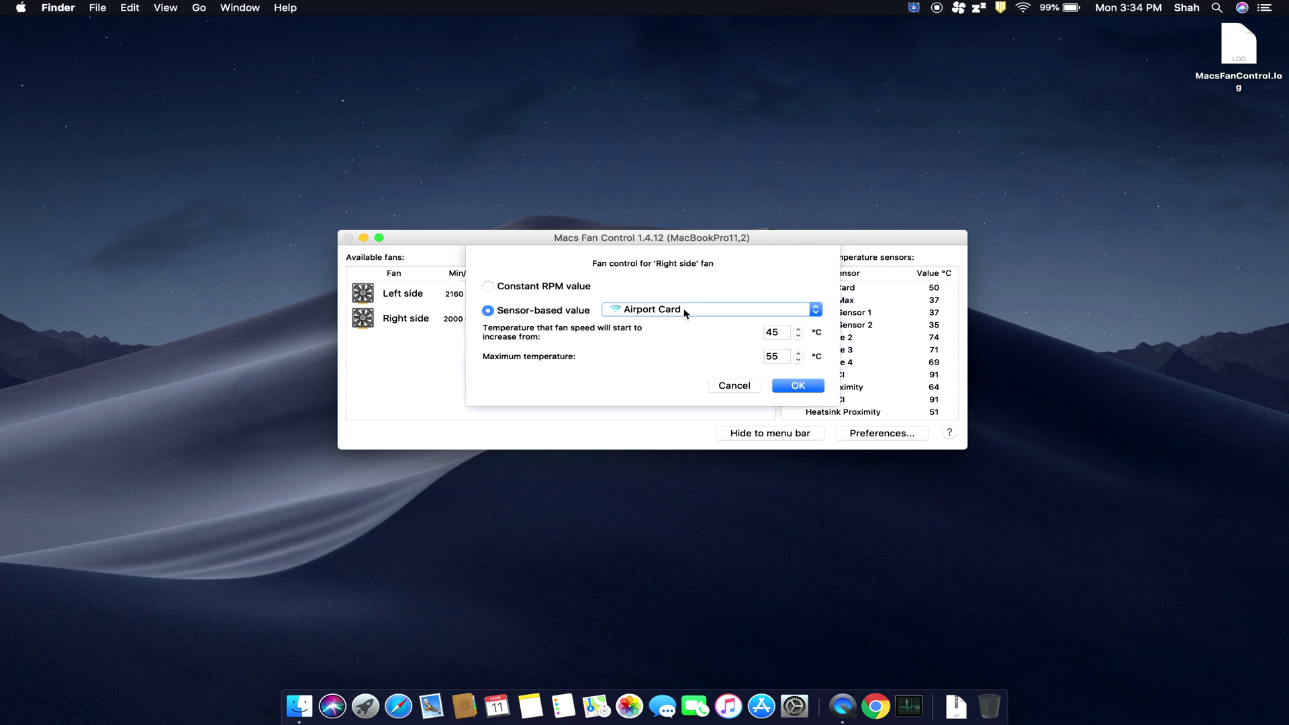
click(682, 309)
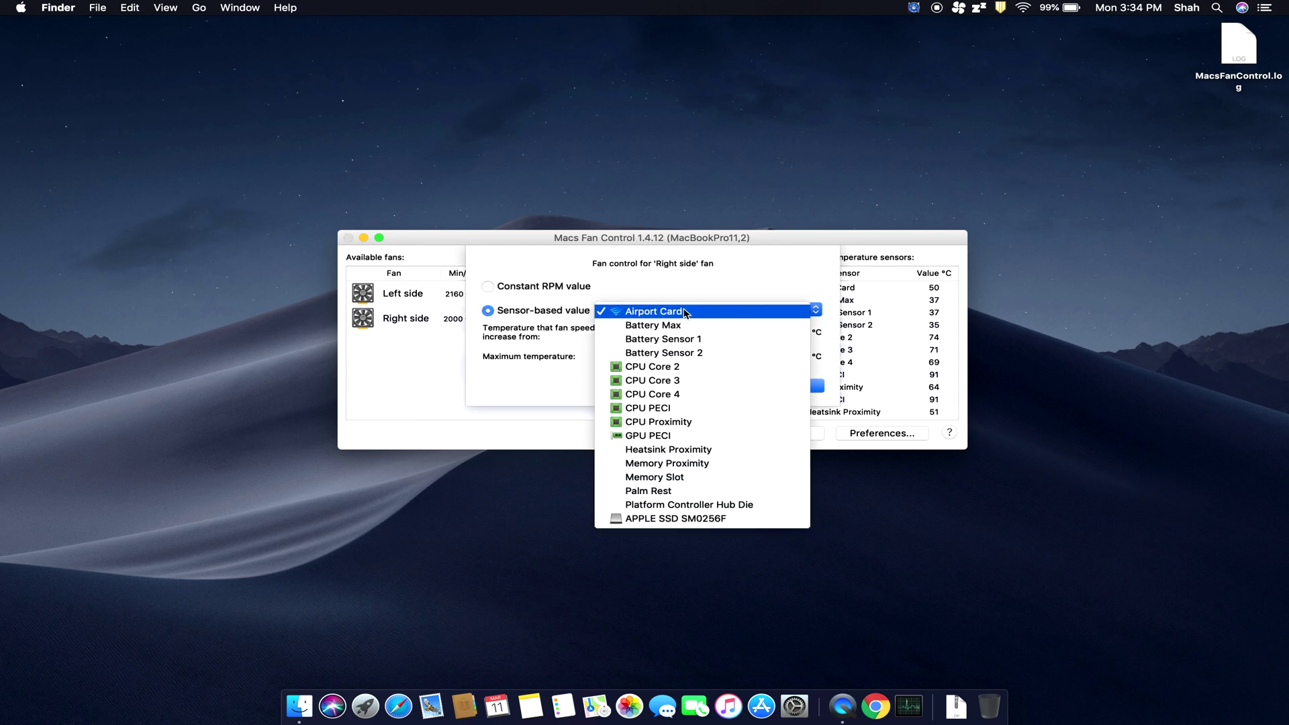
click(686, 438)
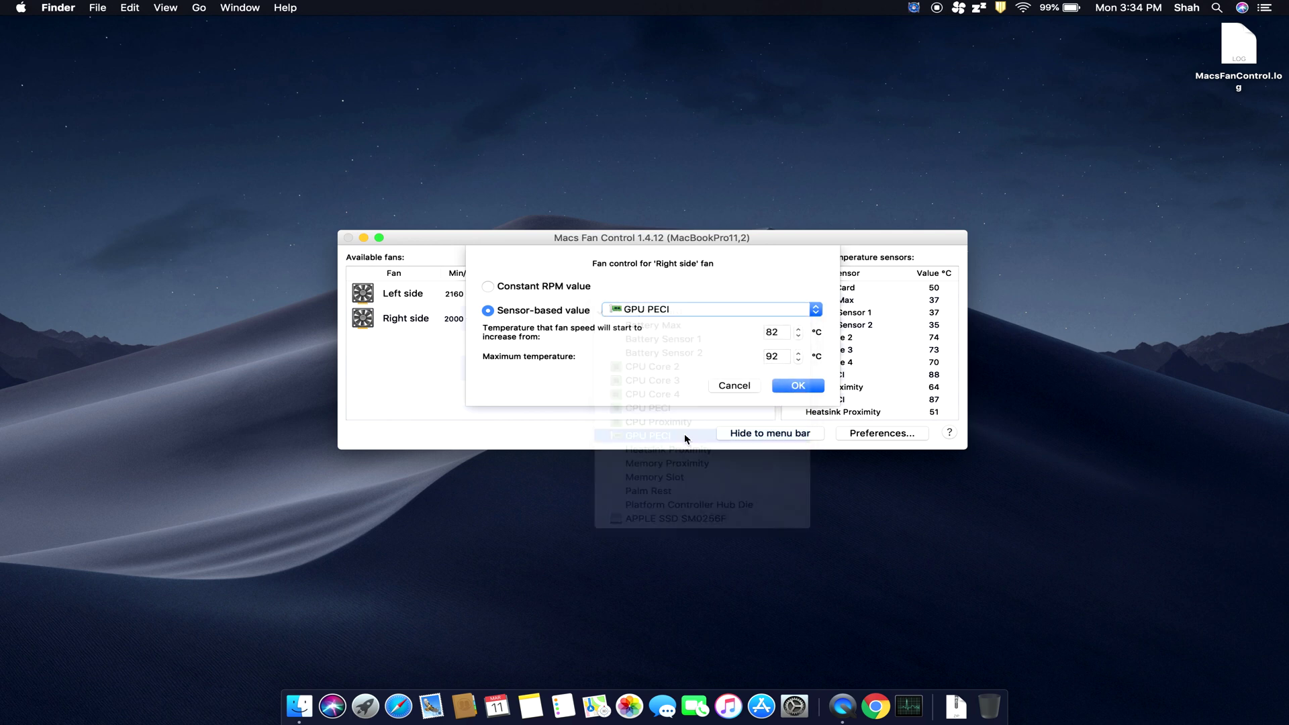
click(779, 357)
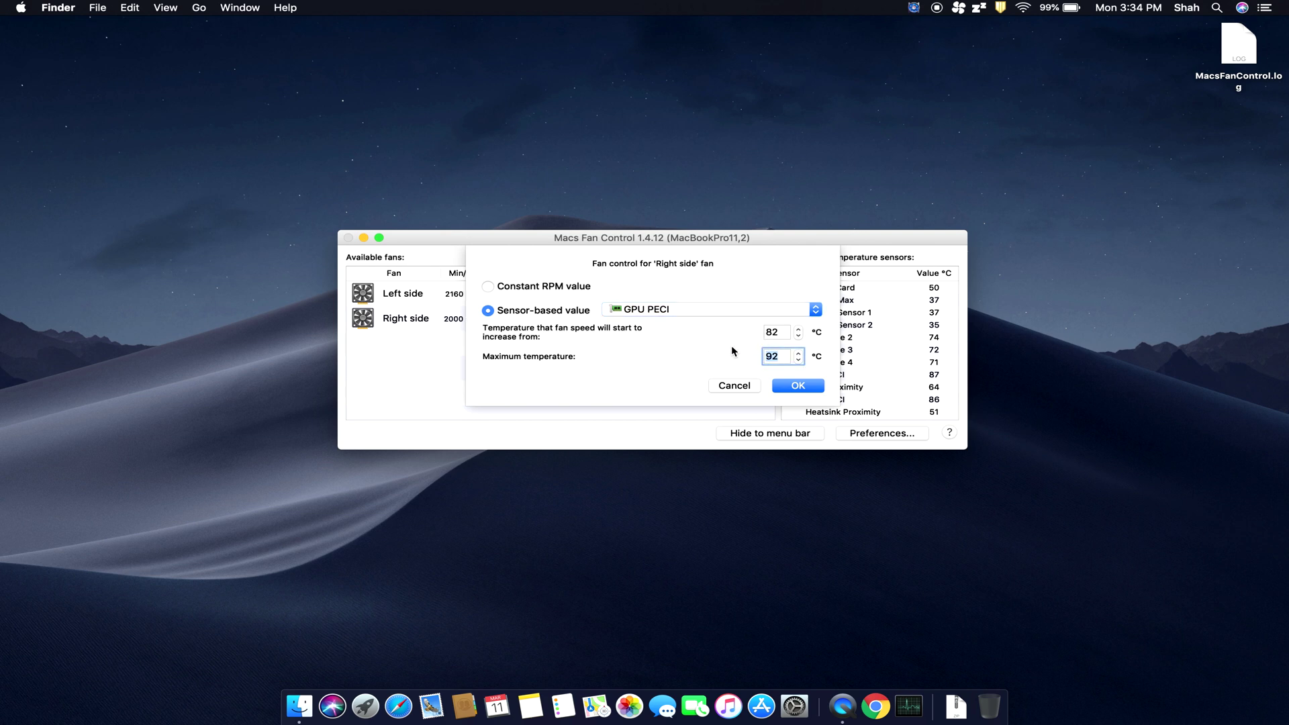
click(738, 309)
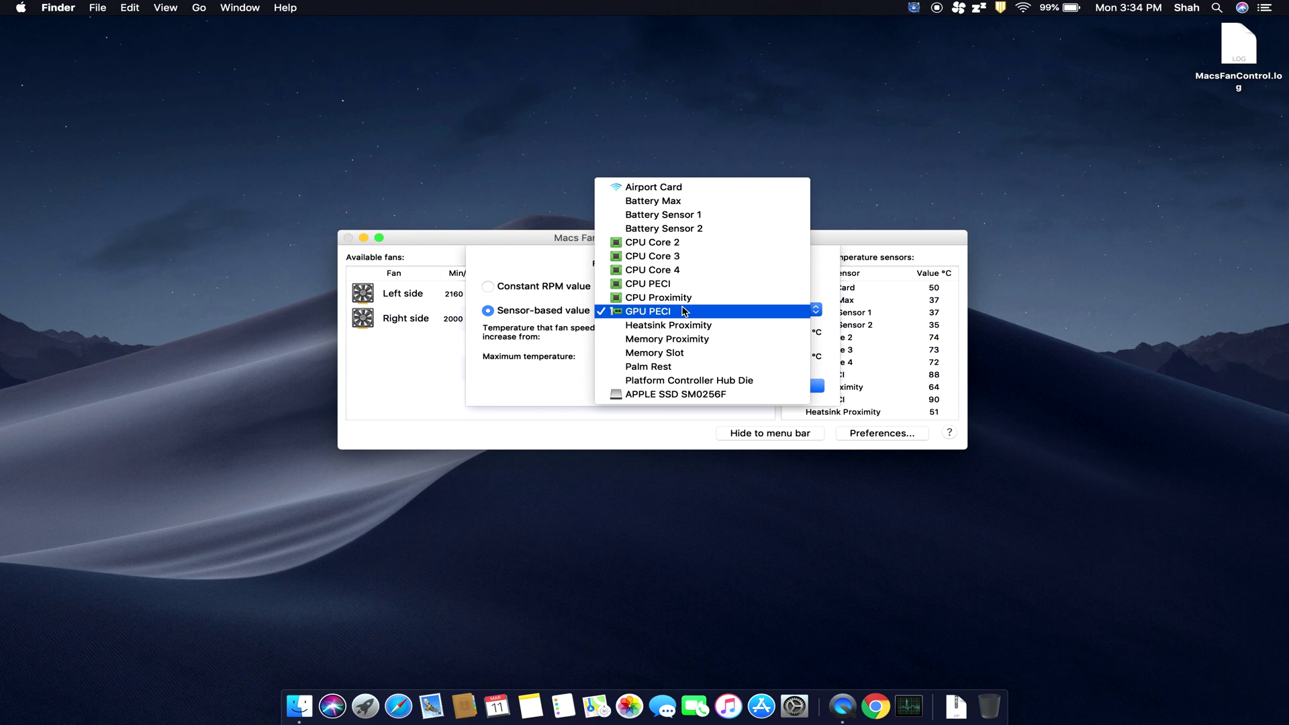
click(739, 309)
click(794, 387)
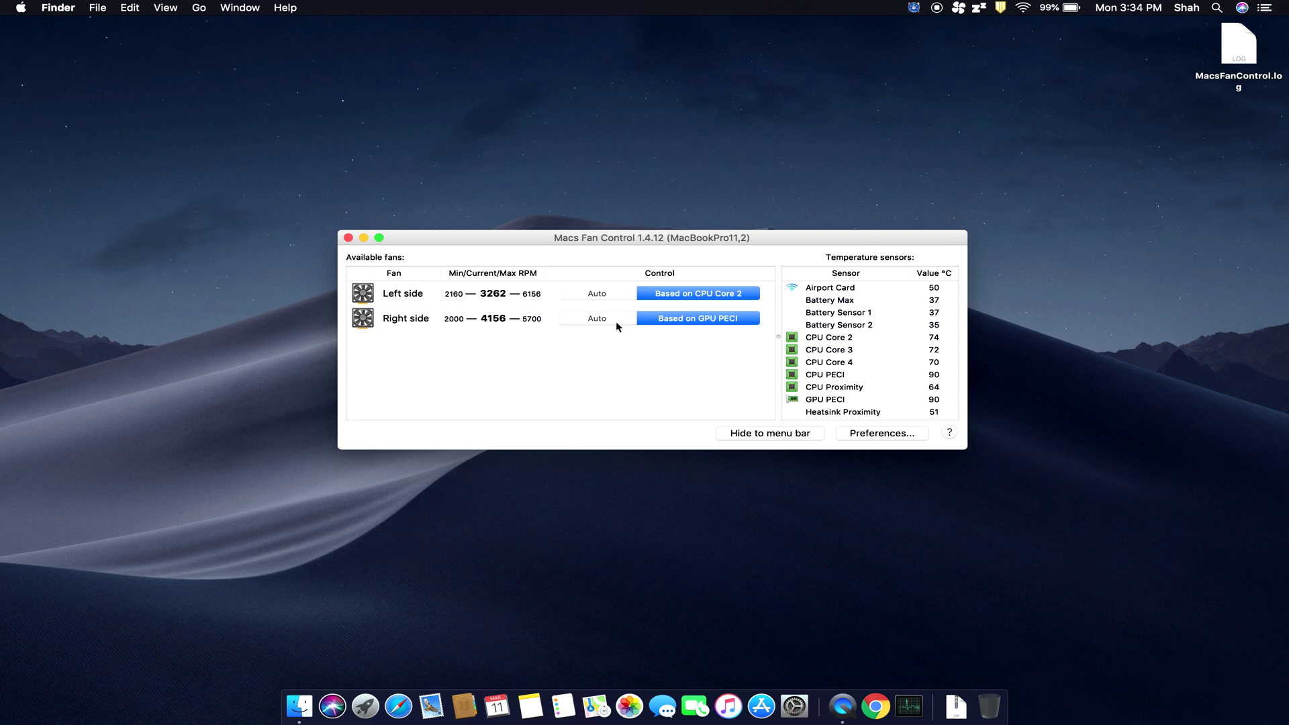
scroll(829, 349, down, 3)
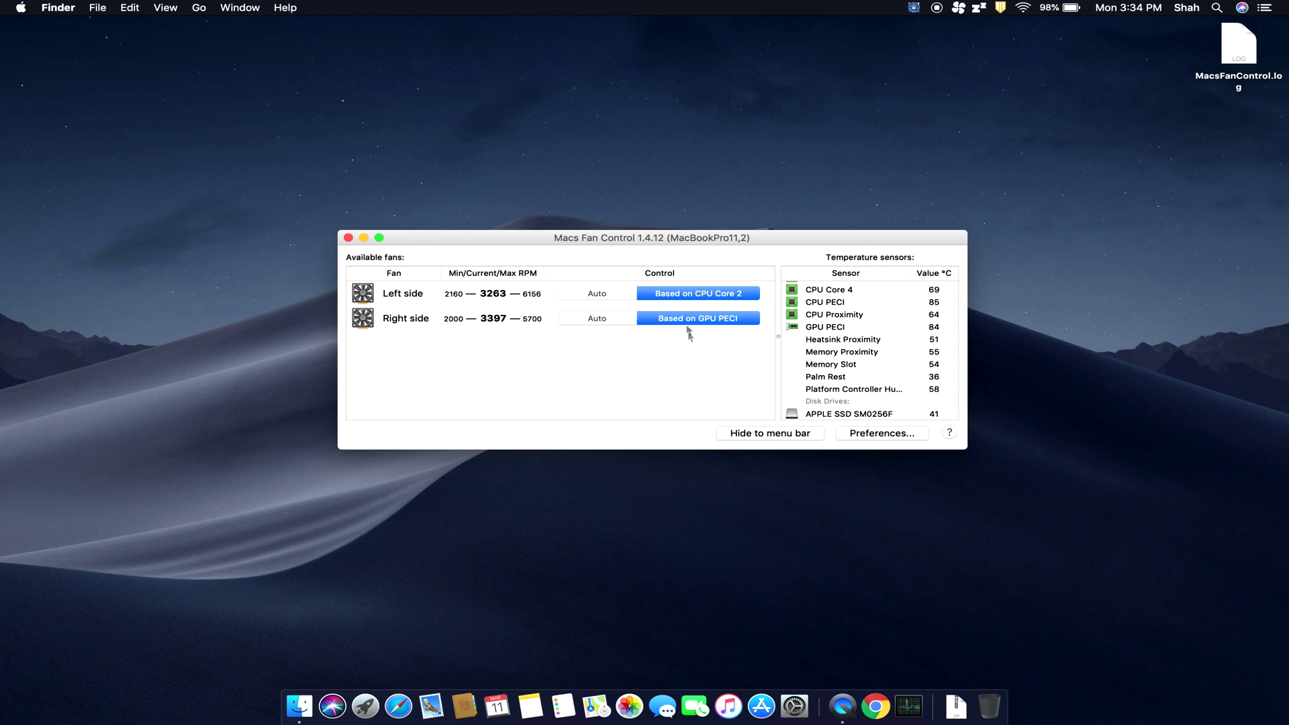
click(686, 297)
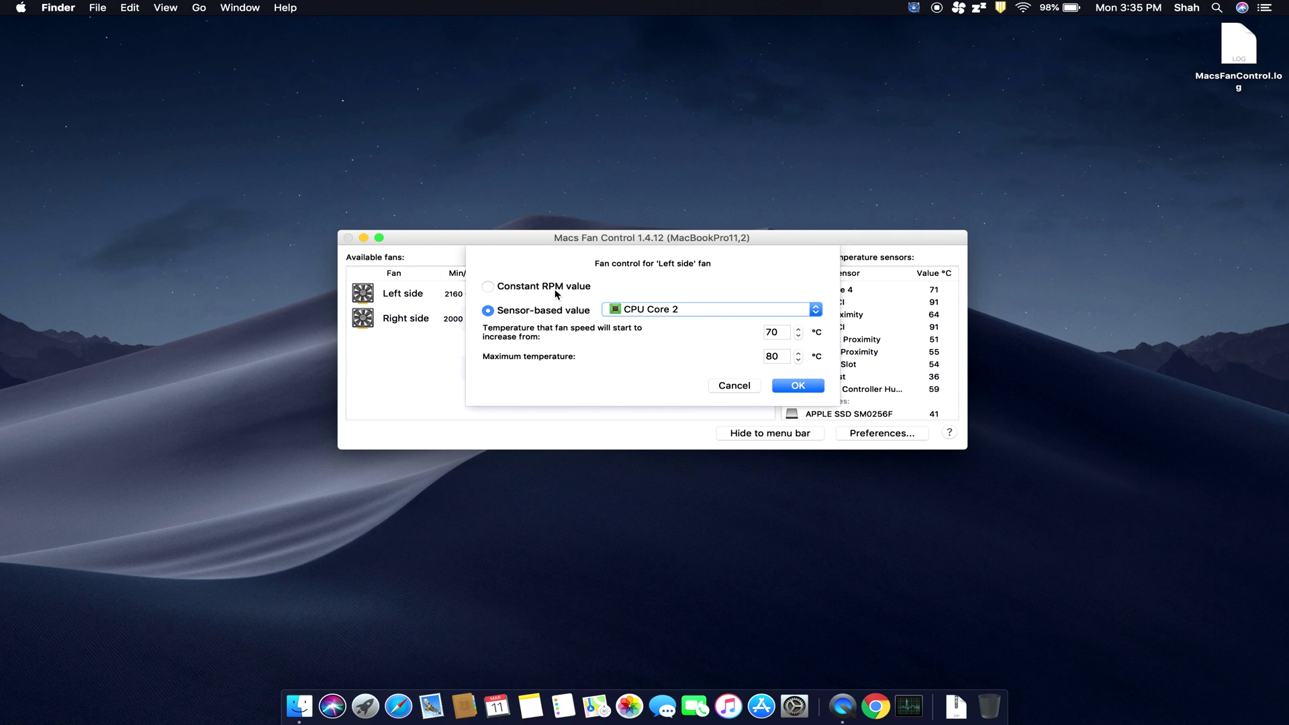
click(556, 288)
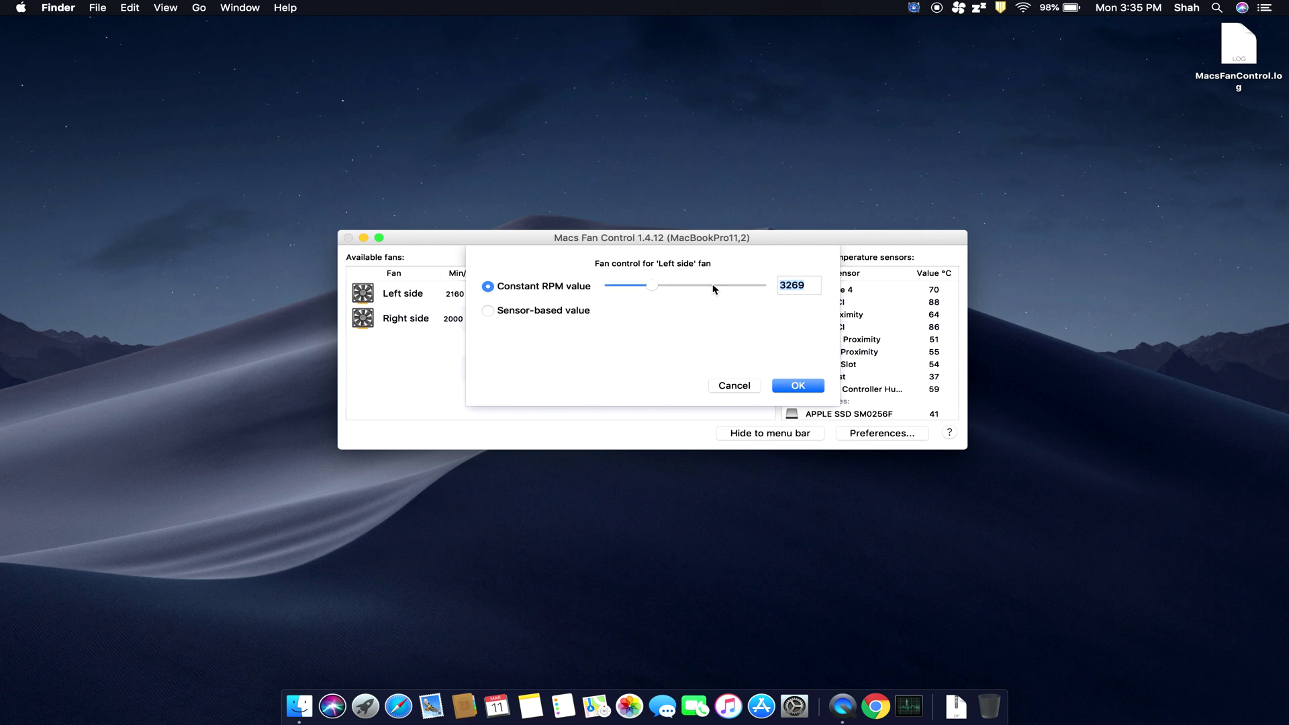
drag(716, 286, 769, 290)
mouse_move(762, 290)
mouse_down()
mouse_move(741, 286)
mouse_move(761, 287)
mouse_up()
click(733, 386)
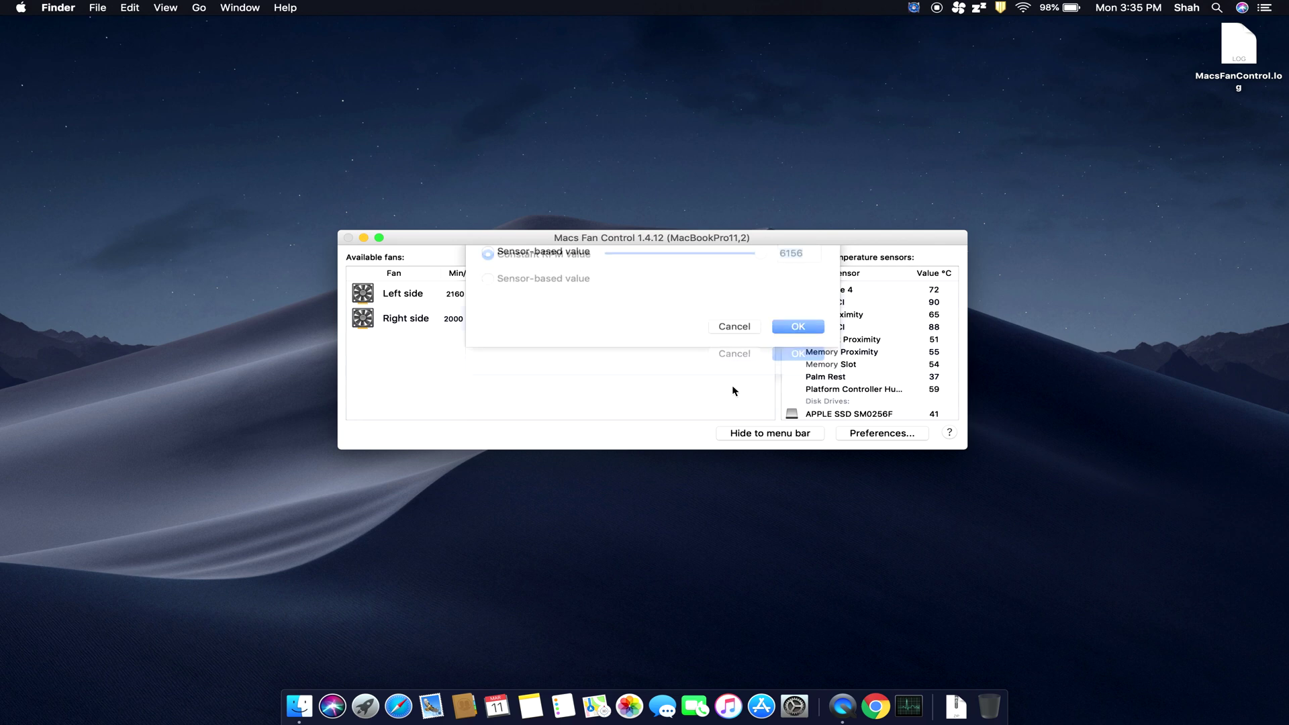
Enable Autostart minimized in Preferences, try Fahrenheit then revert to Celsius, and view Menubar display settings
click(870, 435)
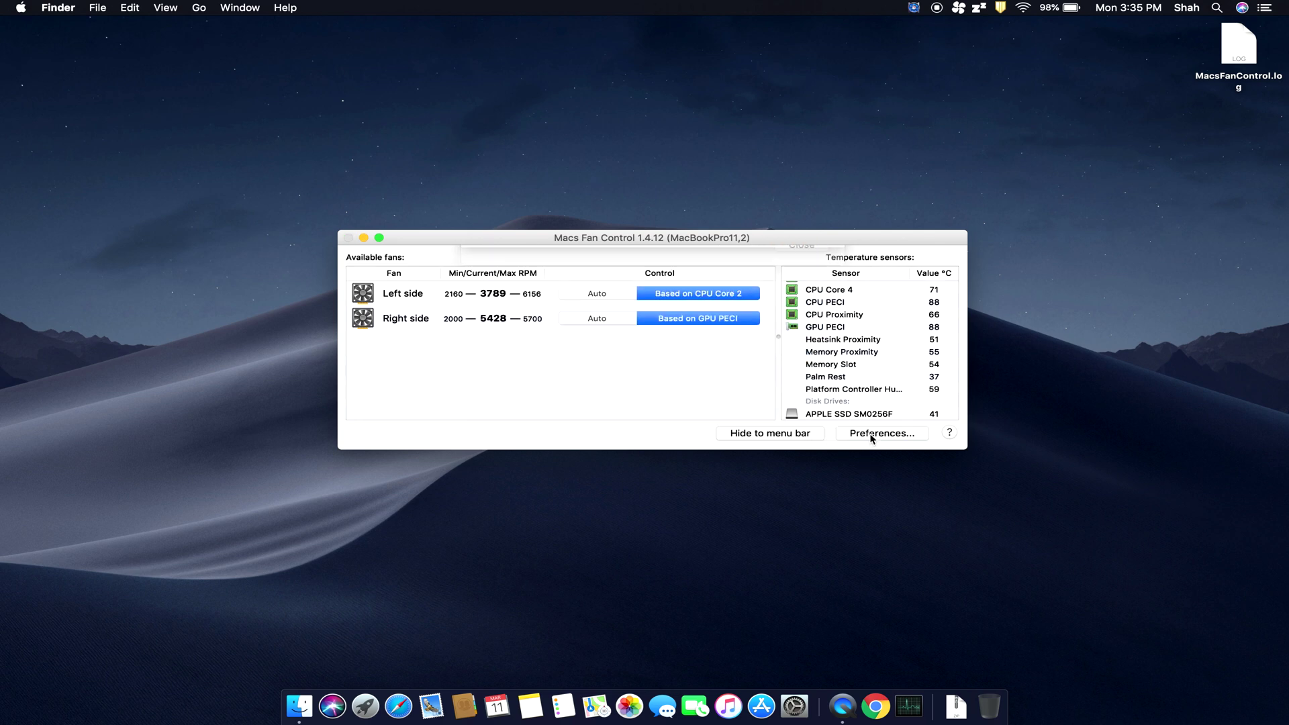
click(501, 287)
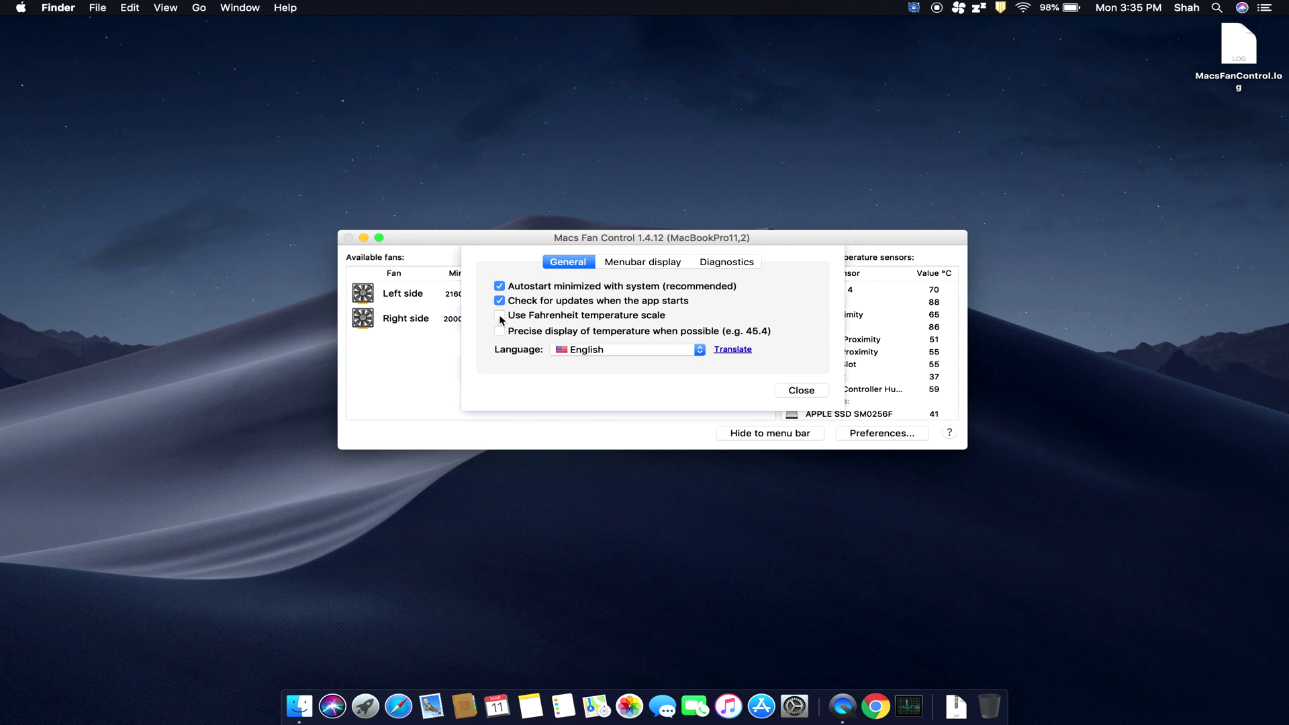
click(500, 316)
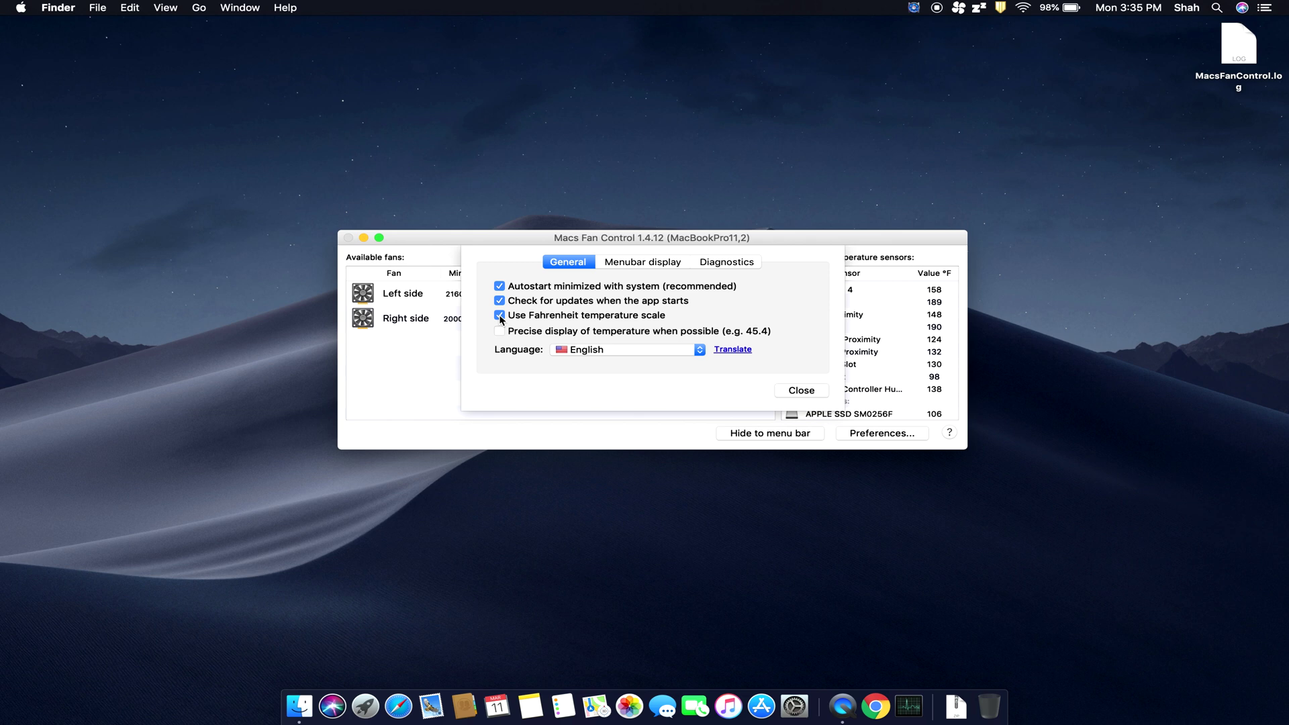
click(500, 316)
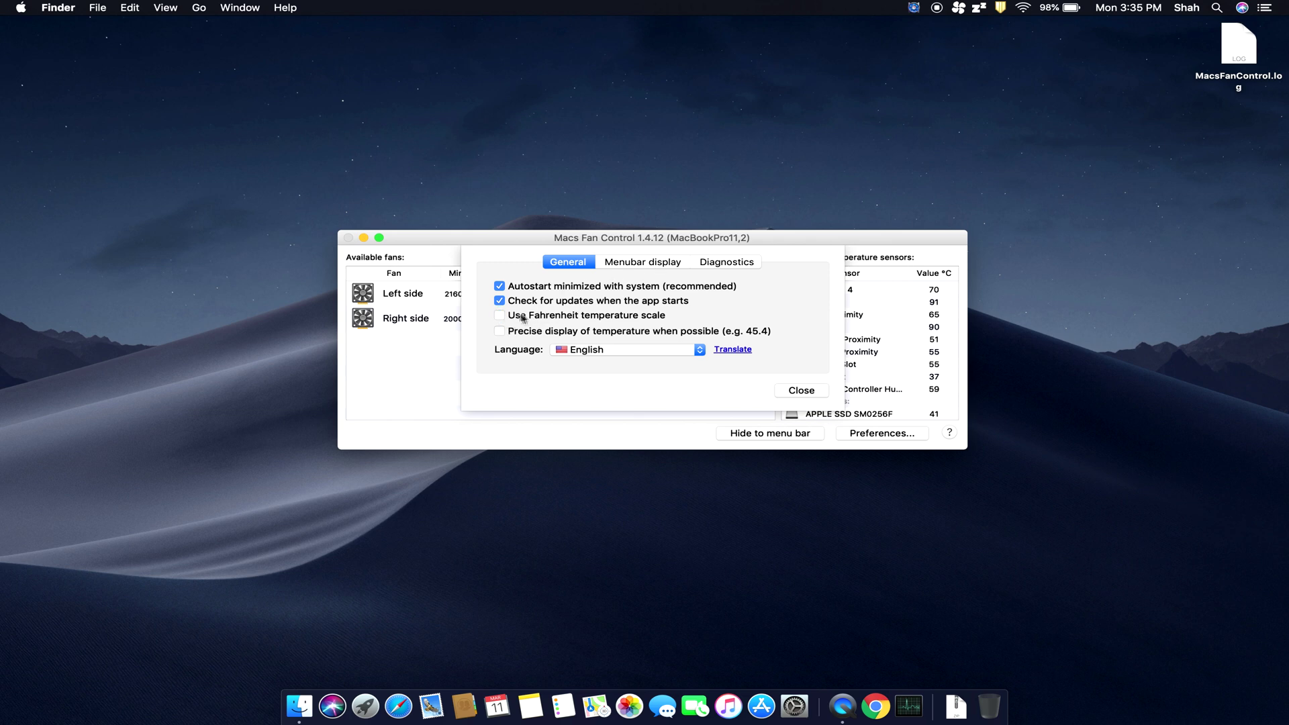
click(631, 267)
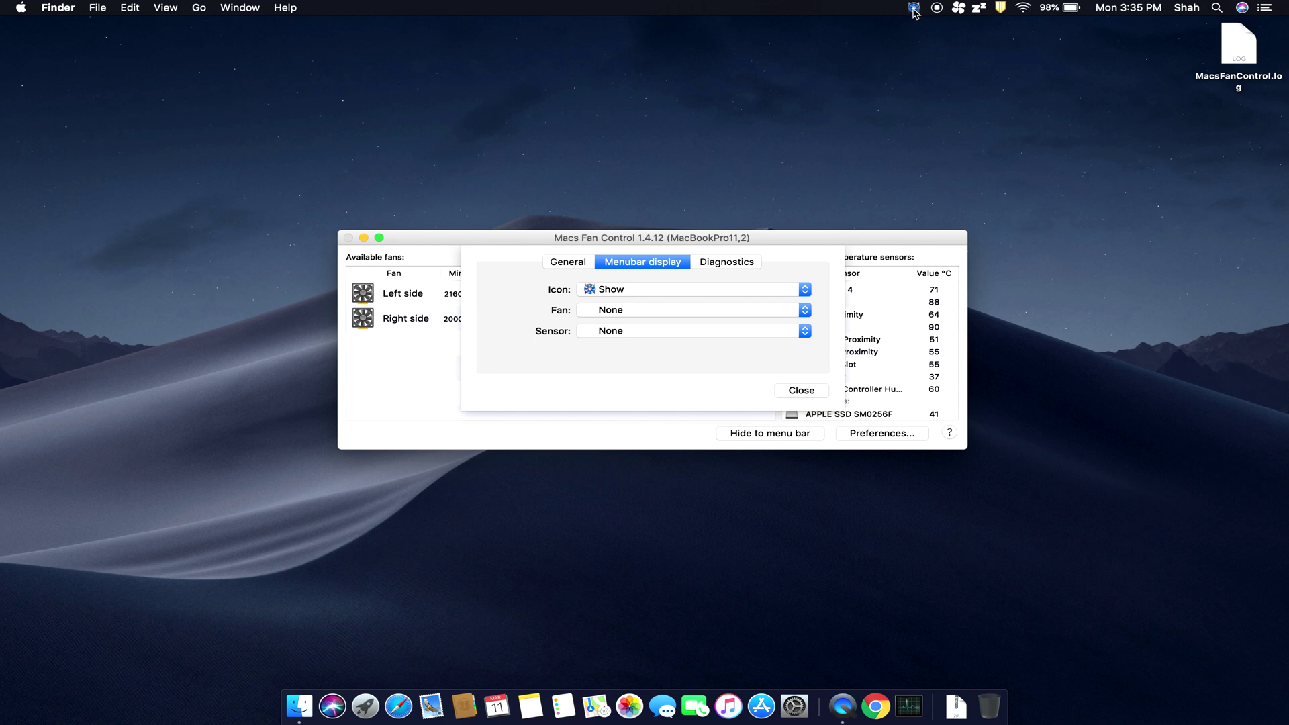
Set the menu bar icon to Show (black & white), checking it in the menu bar
click(644, 291)
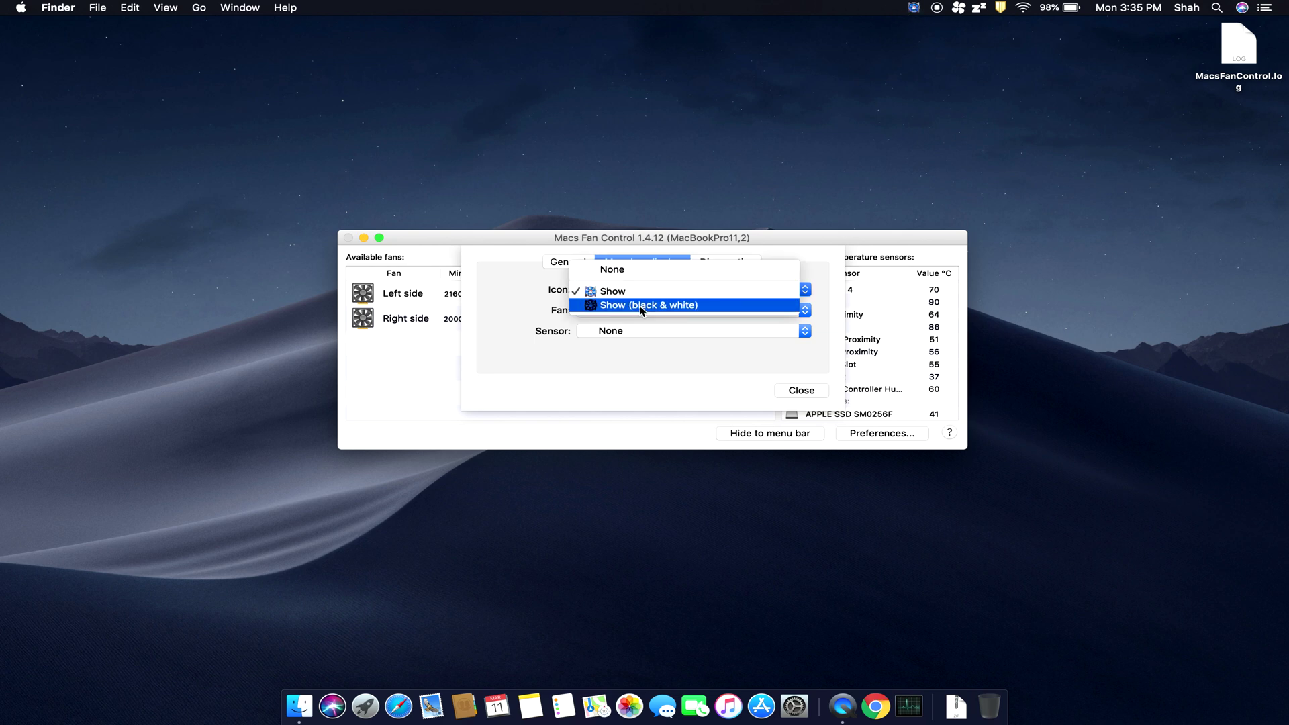
click(643, 306)
click(915, 9)
click(914, 8)
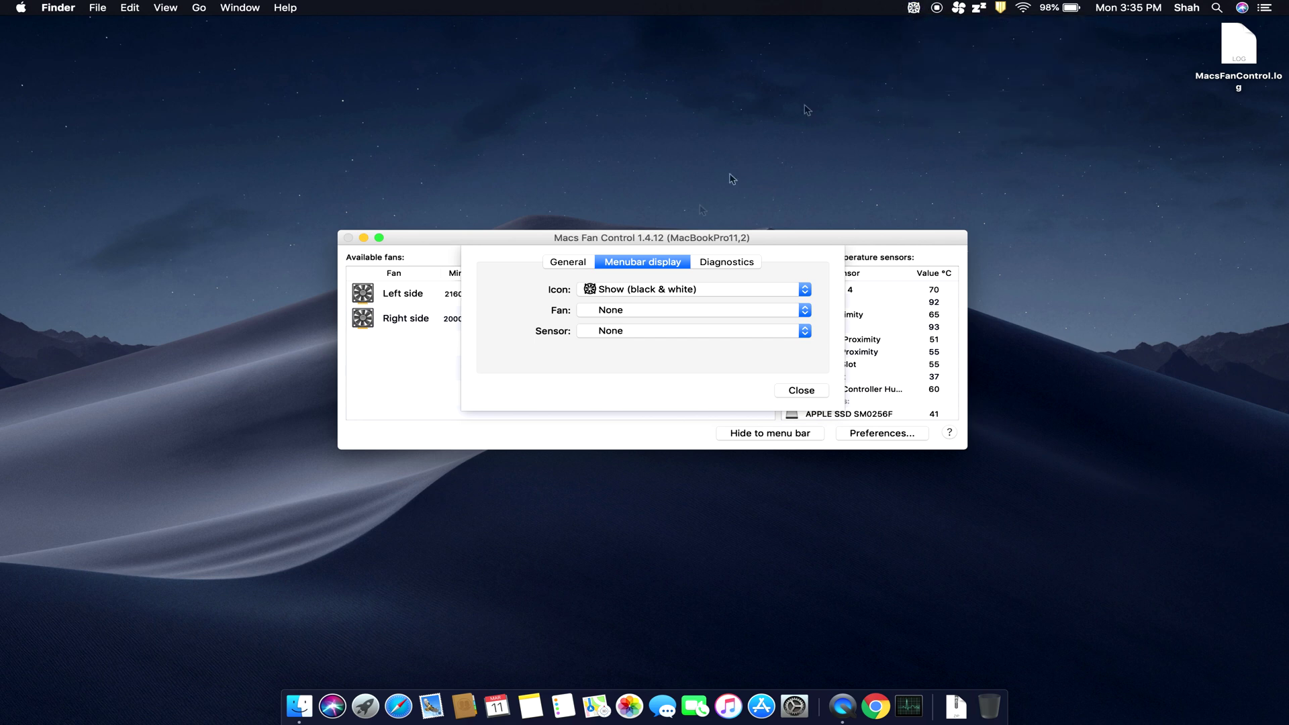
click(679, 290)
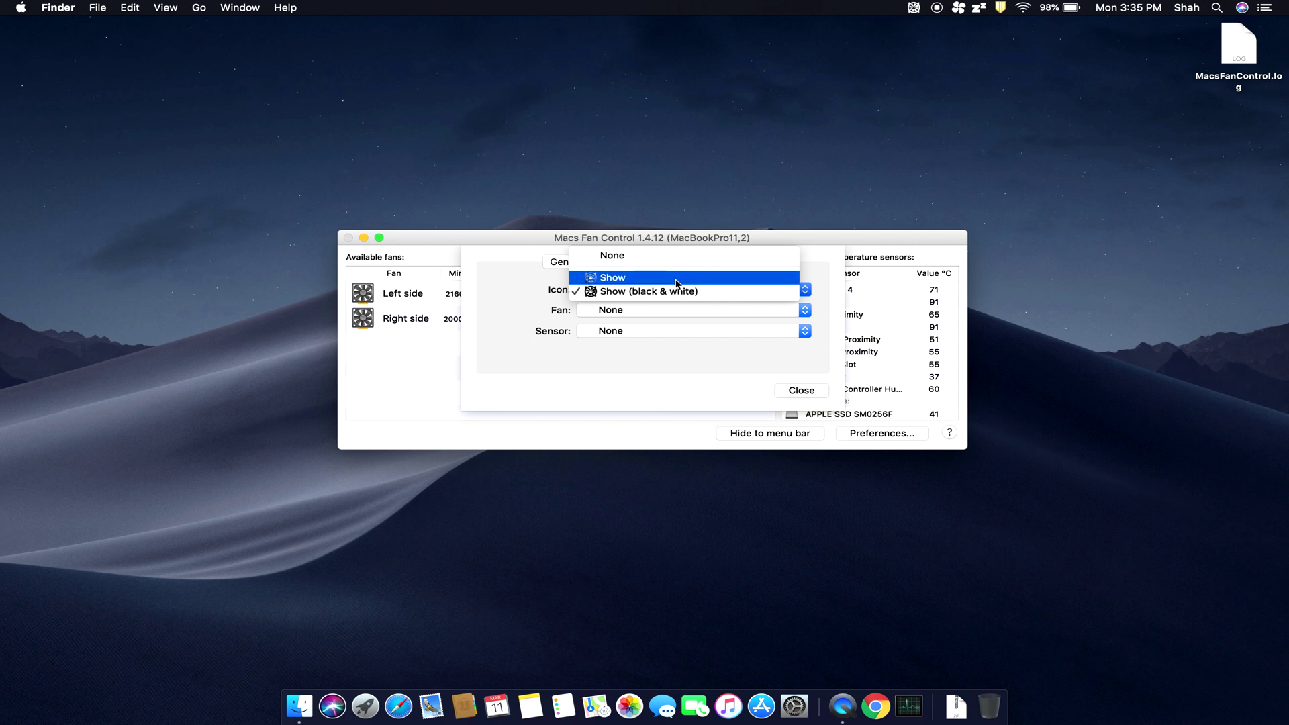
click(677, 282)
click(672, 290)
click(664, 305)
Choose the Left side fan's speed for the menu bar display
click(661, 310)
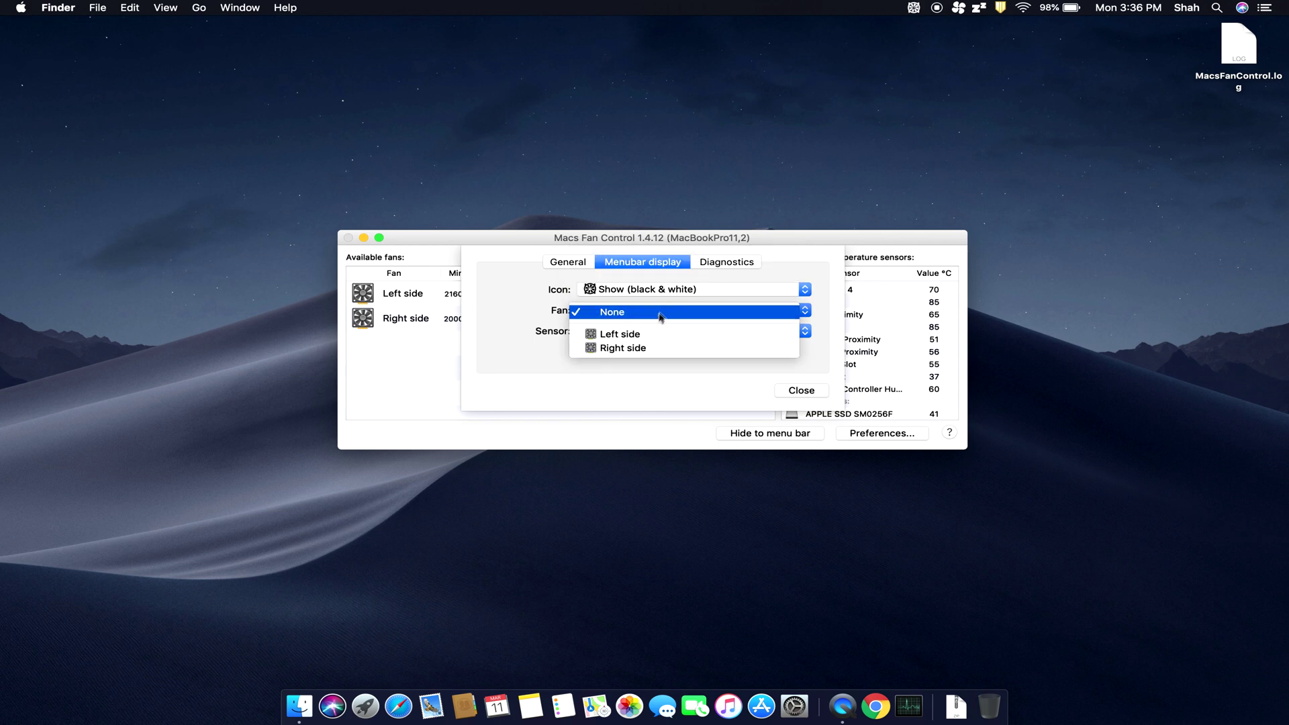
click(651, 333)
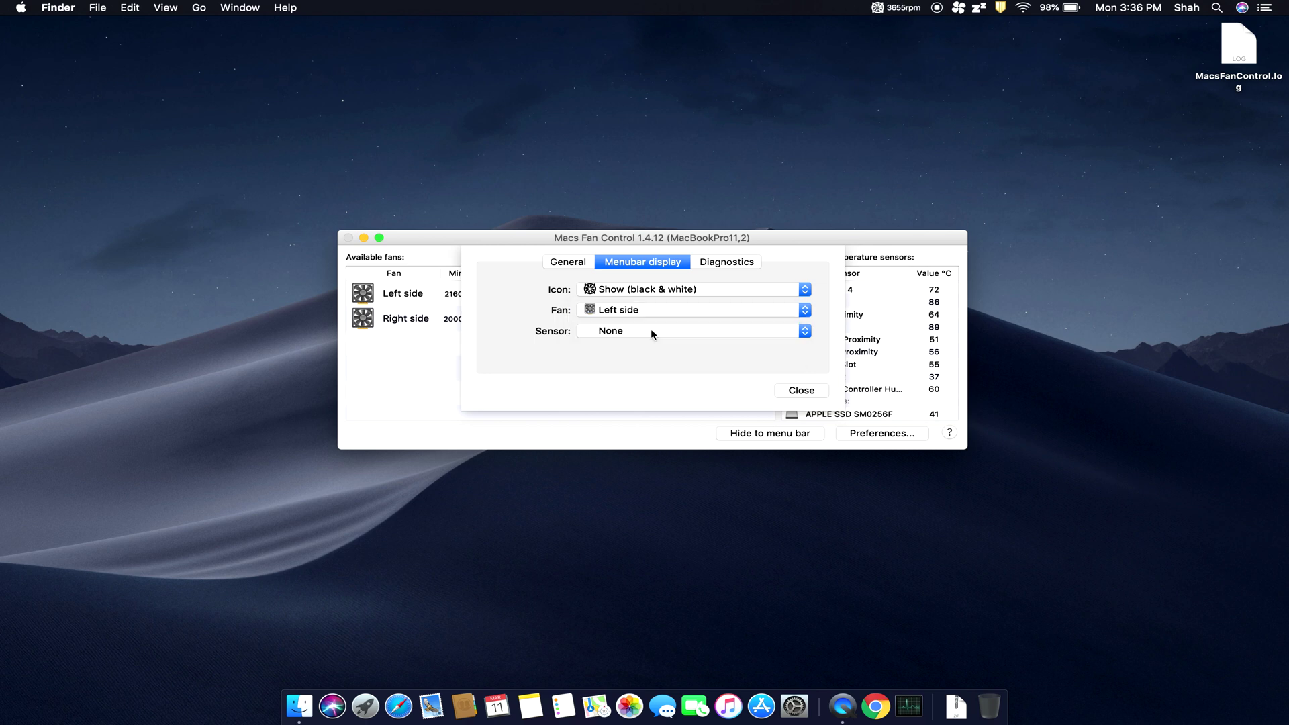
click(649, 314)
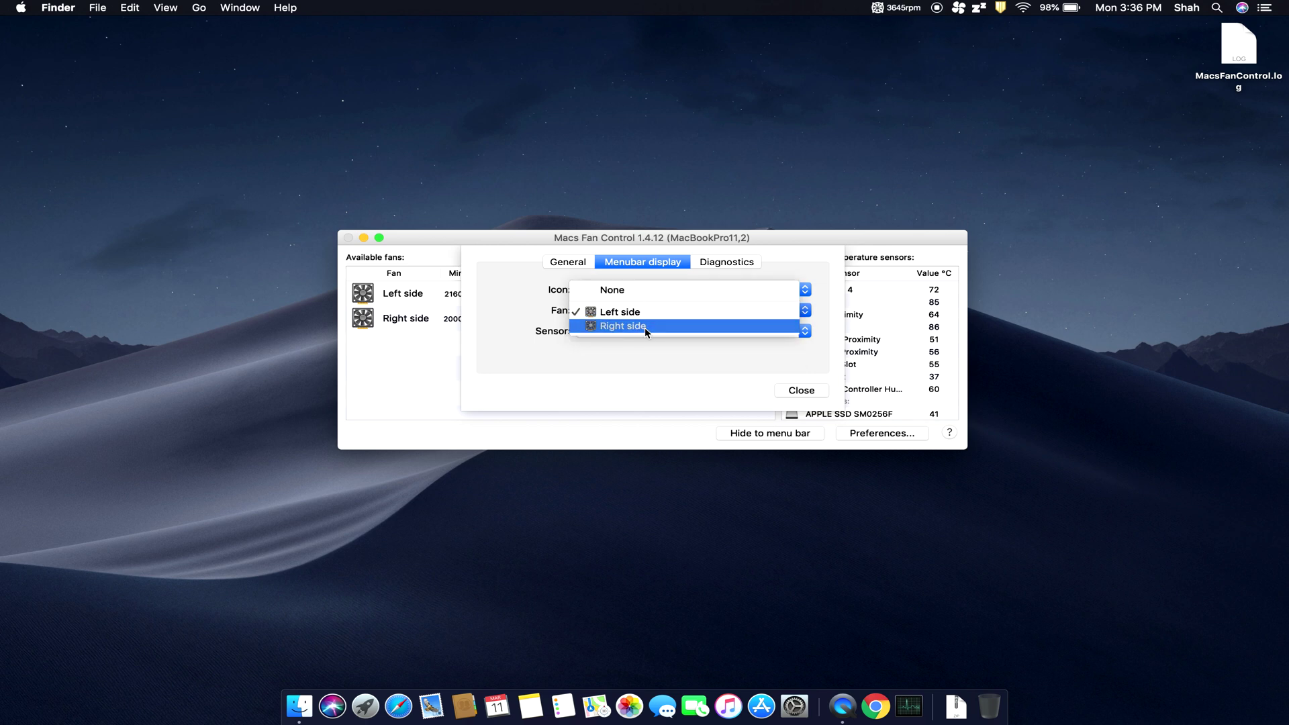
click(648, 328)
click(644, 311)
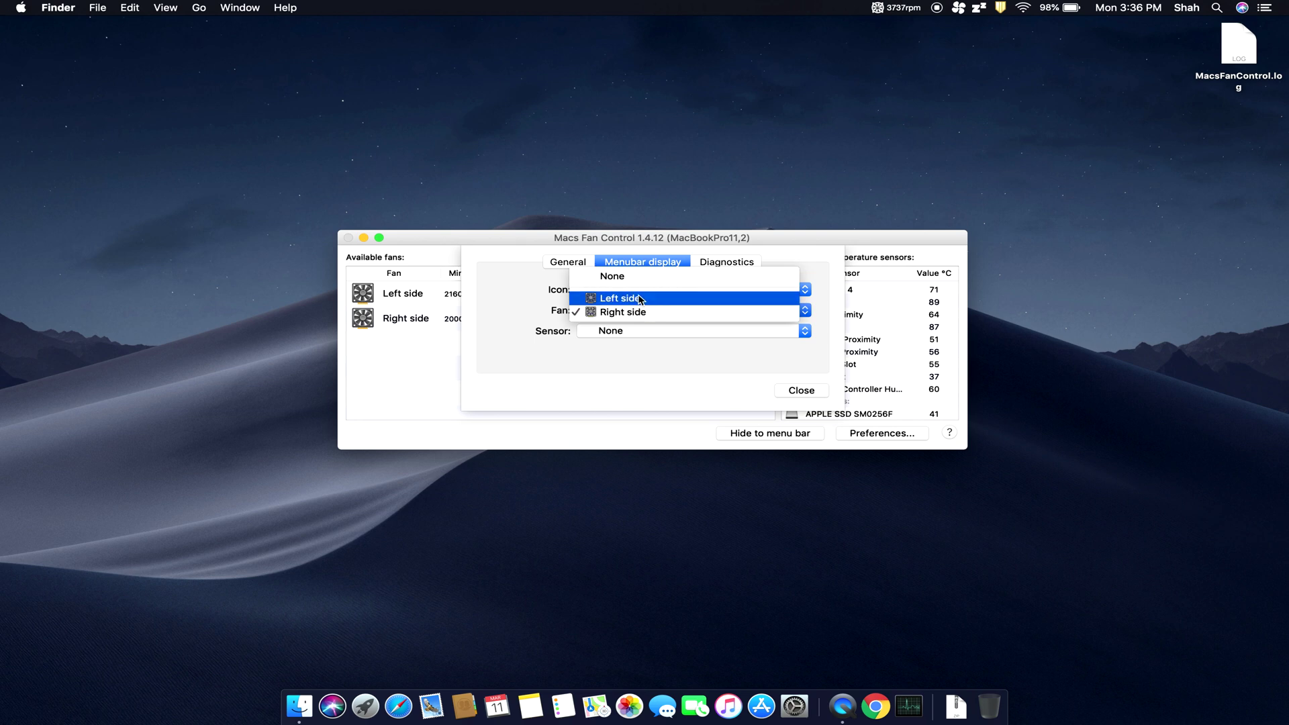
click(640, 298)
Show CPU Core 2 temperature on two lines and close Preferences
click(631, 333)
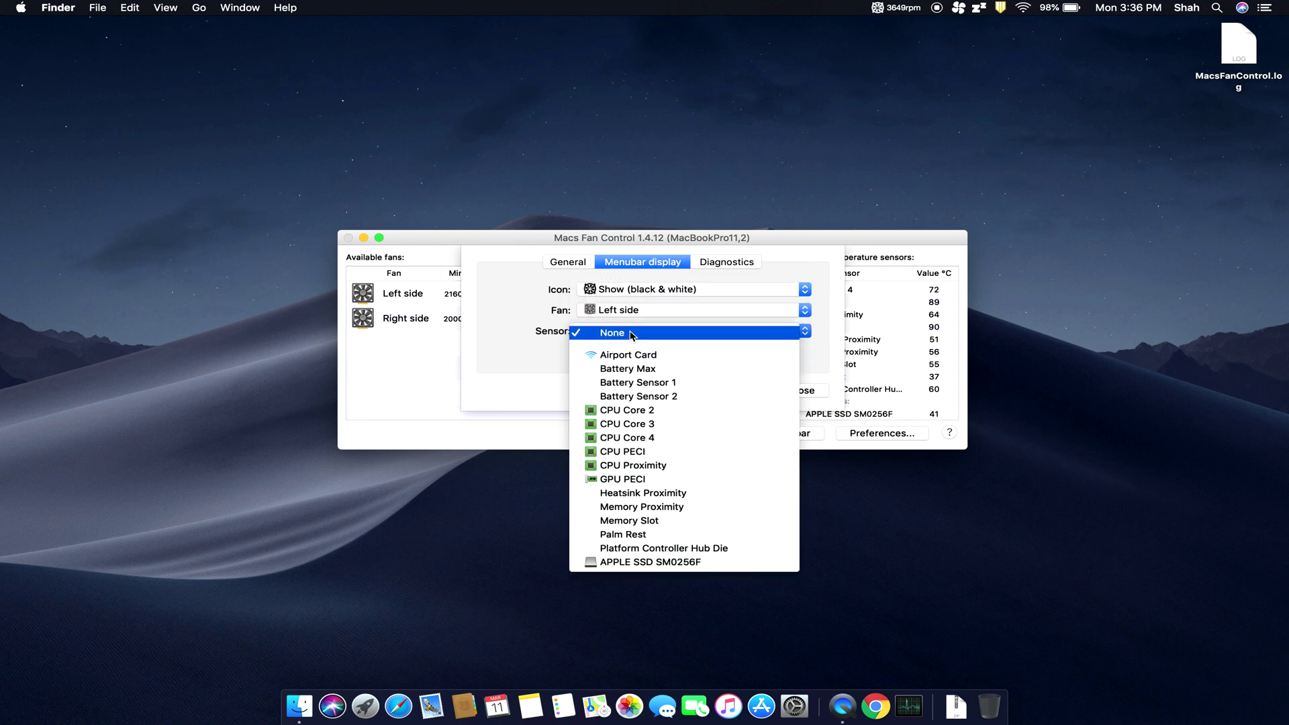
click(643, 411)
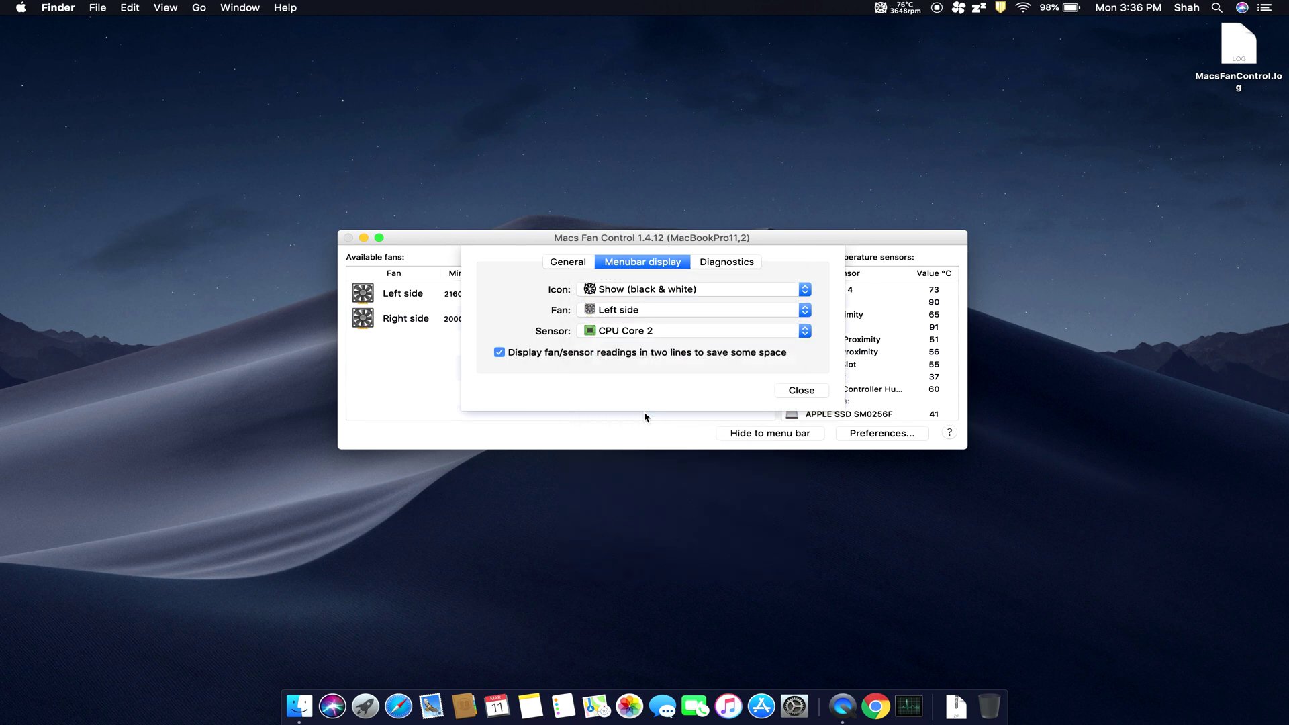
click(499, 352)
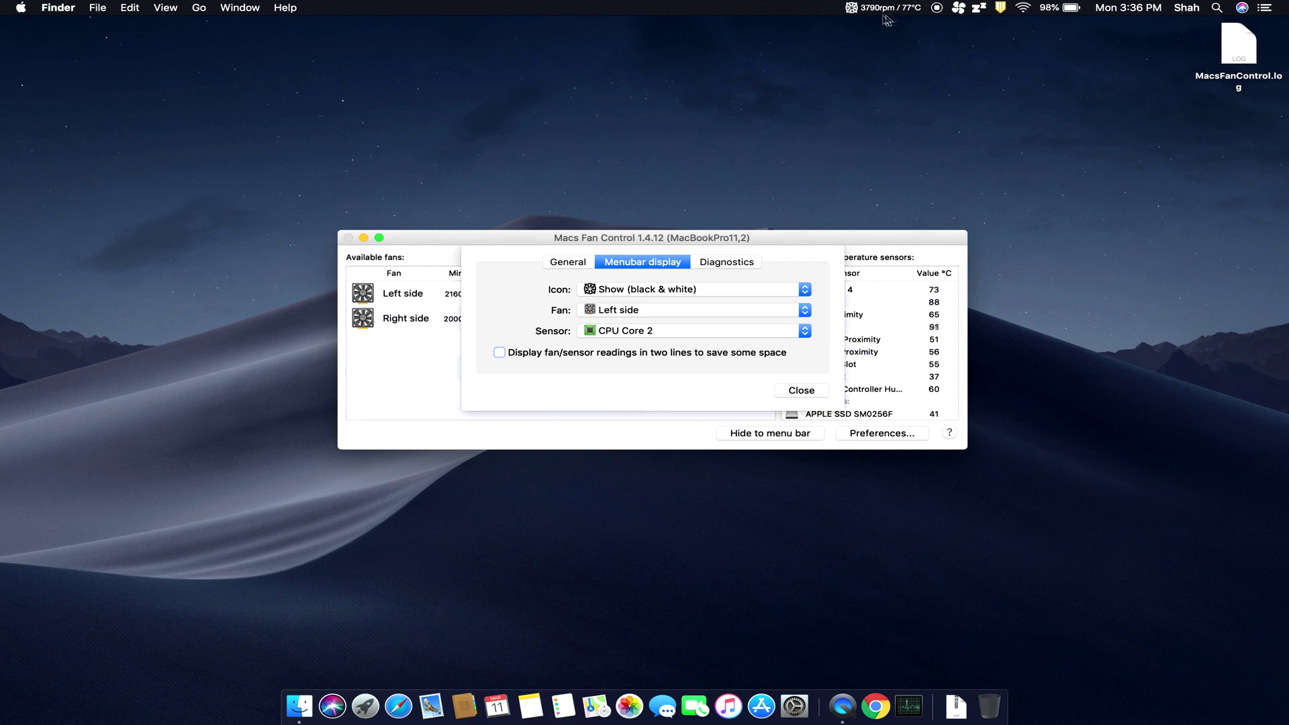
click(499, 353)
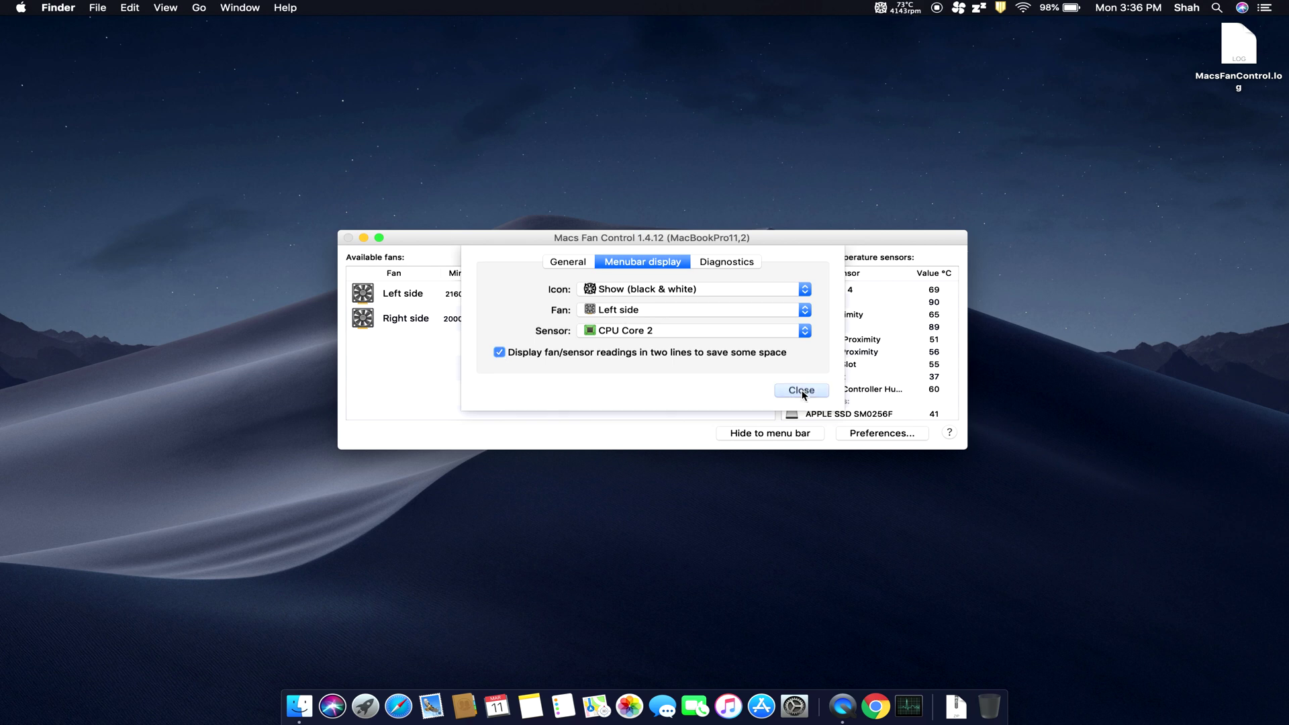
click(800, 390)
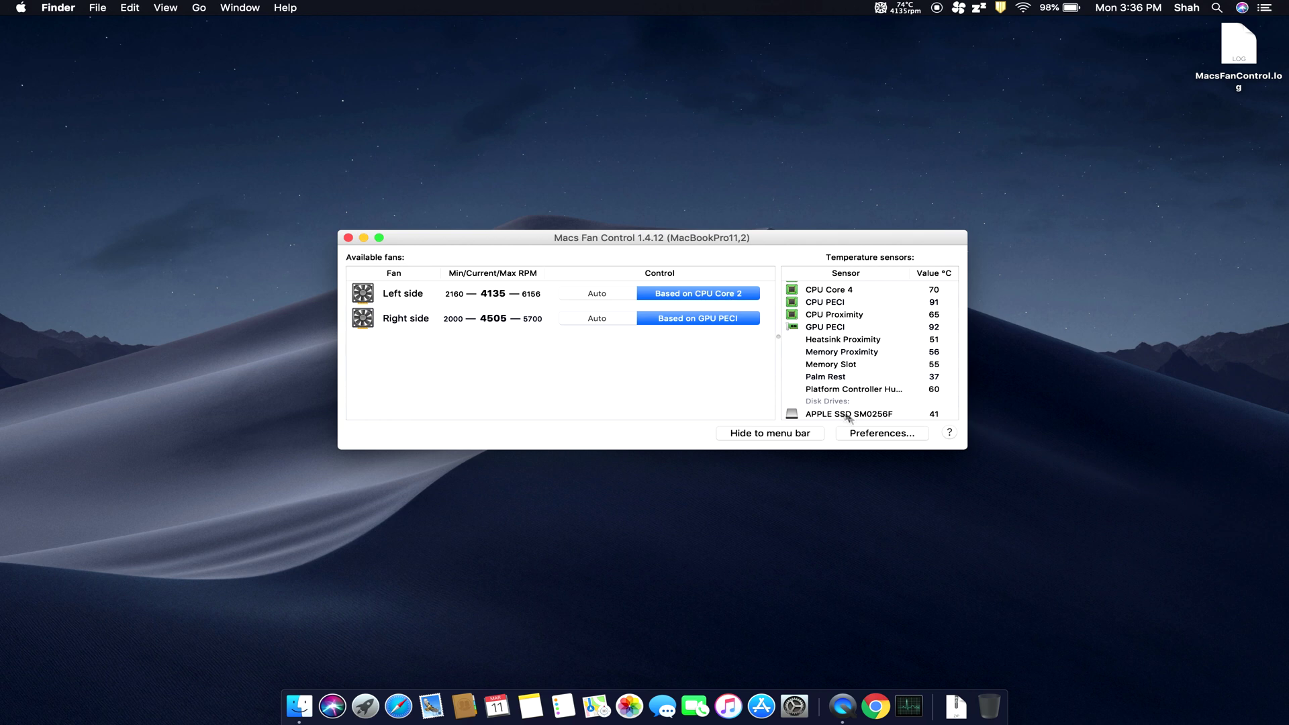
click(864, 432)
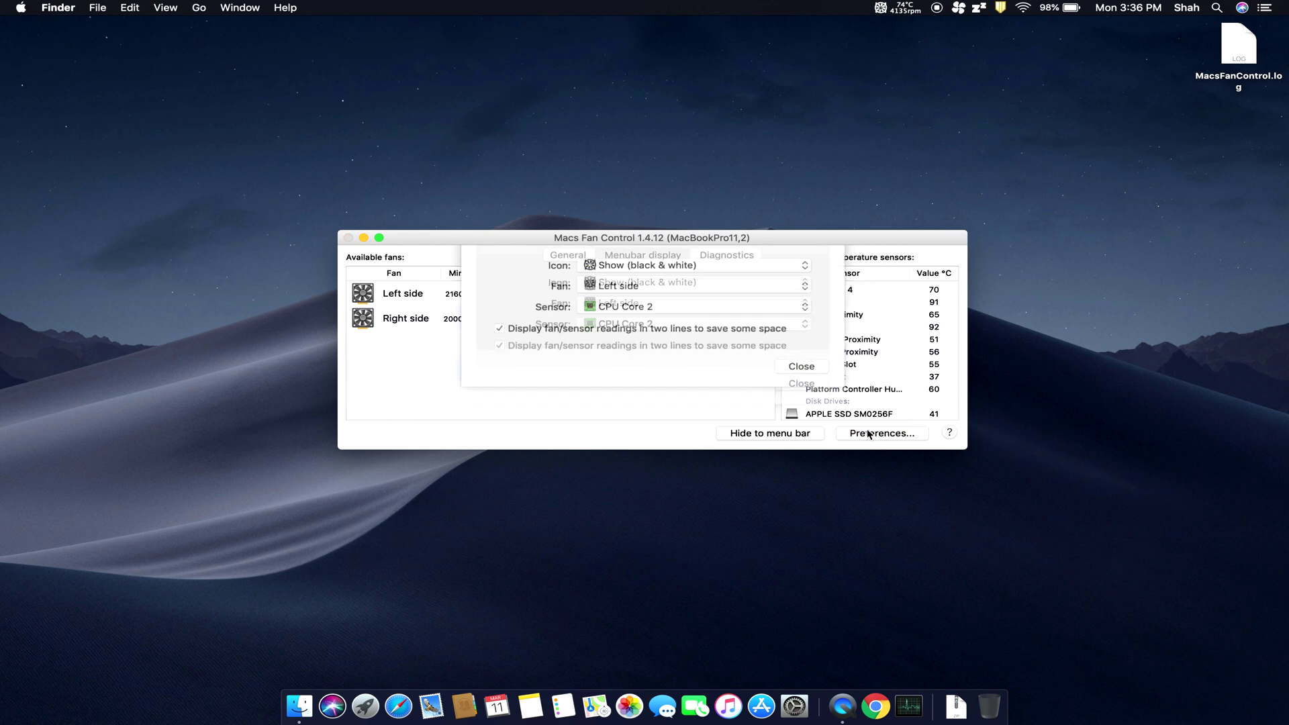
click(731, 265)
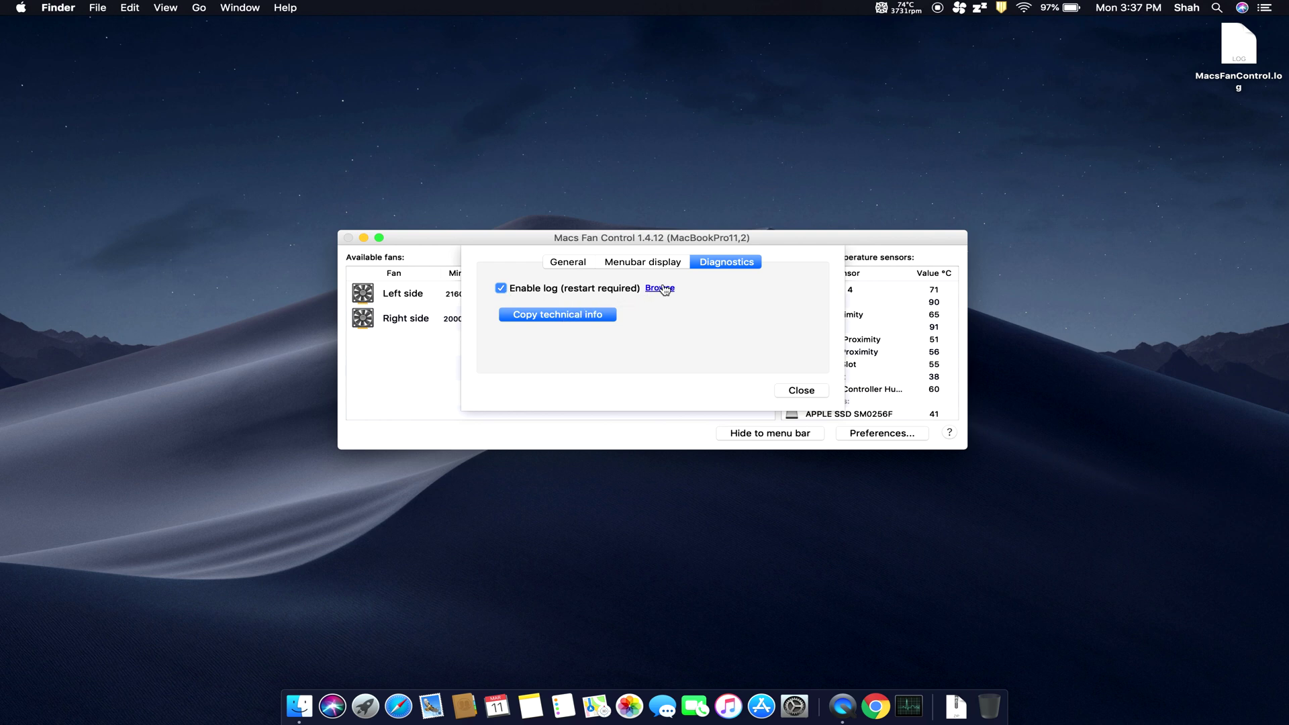
click(660, 288)
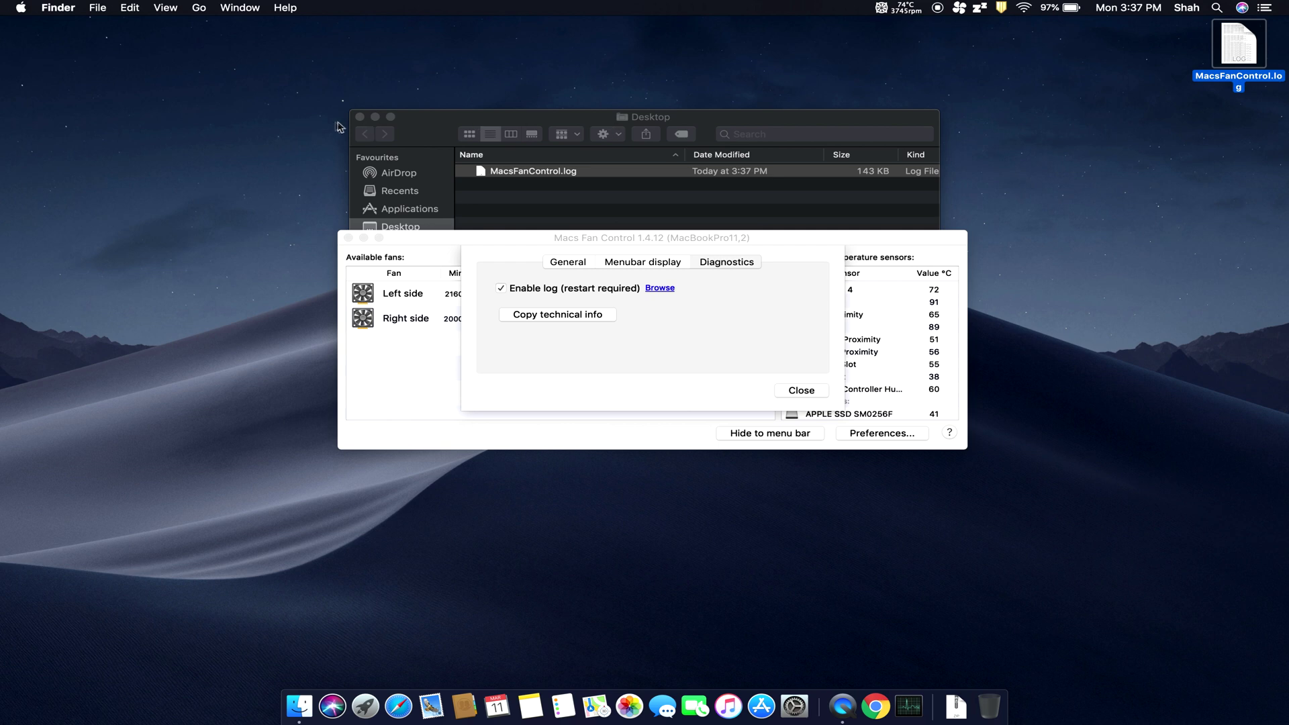
click(361, 117)
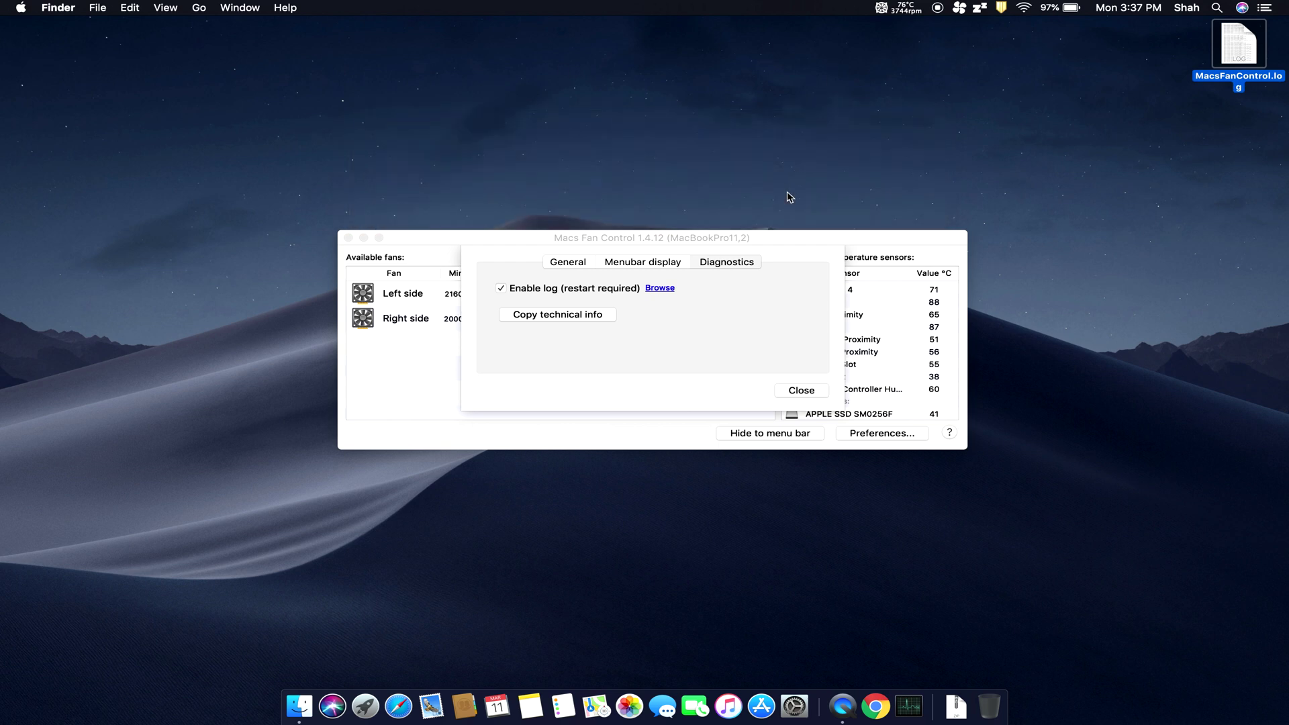
click(807, 394)
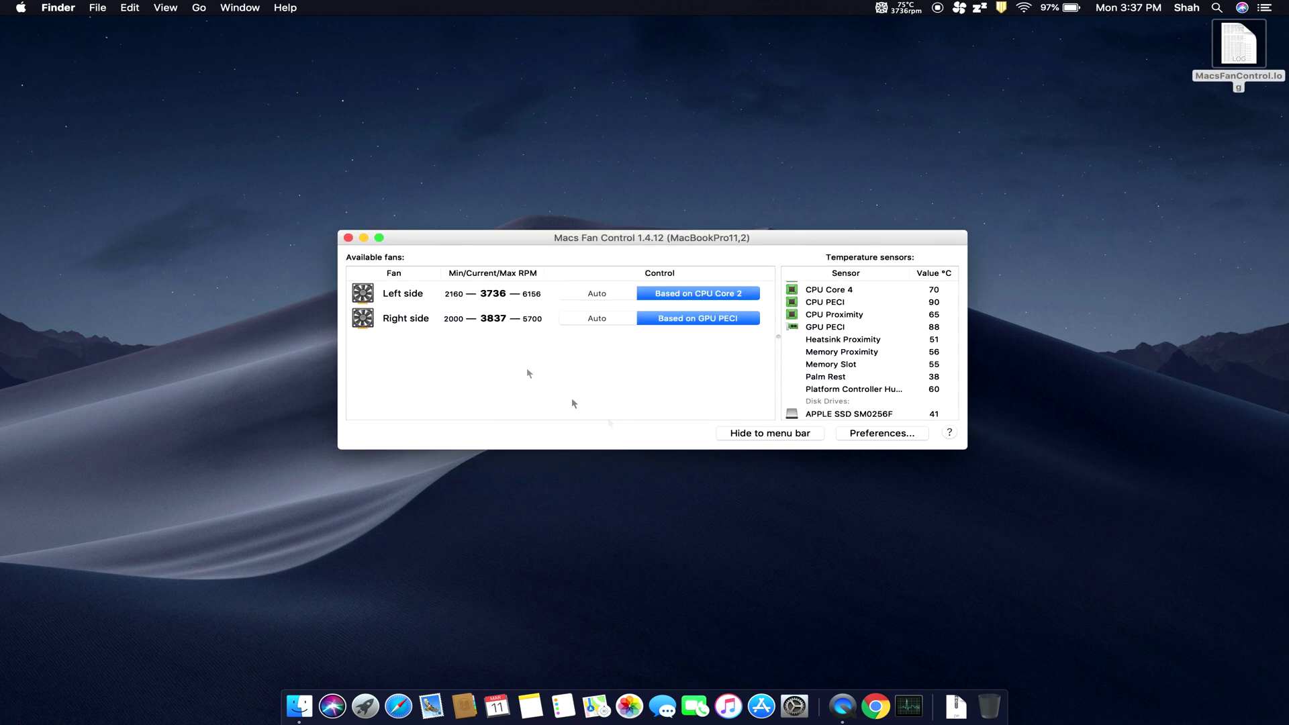